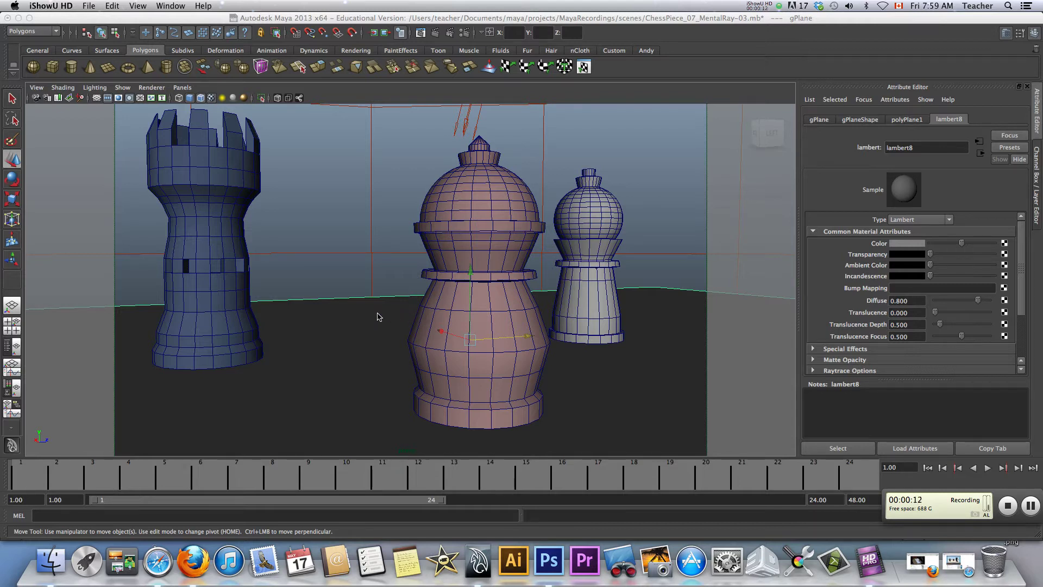
# Switch from Maya to Photoshop to view the myPresentation3D slide with the chess images
pyautogui.click(549, 561)
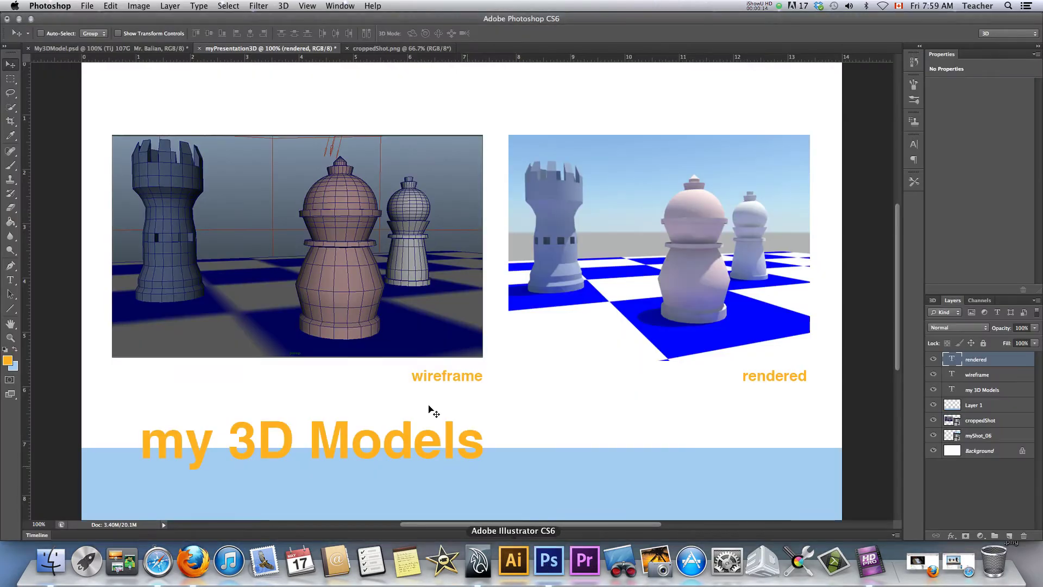
# Look over the My3DModel slide with the red bishop, then bring Maya back to the front
pyautogui.click(165, 49)
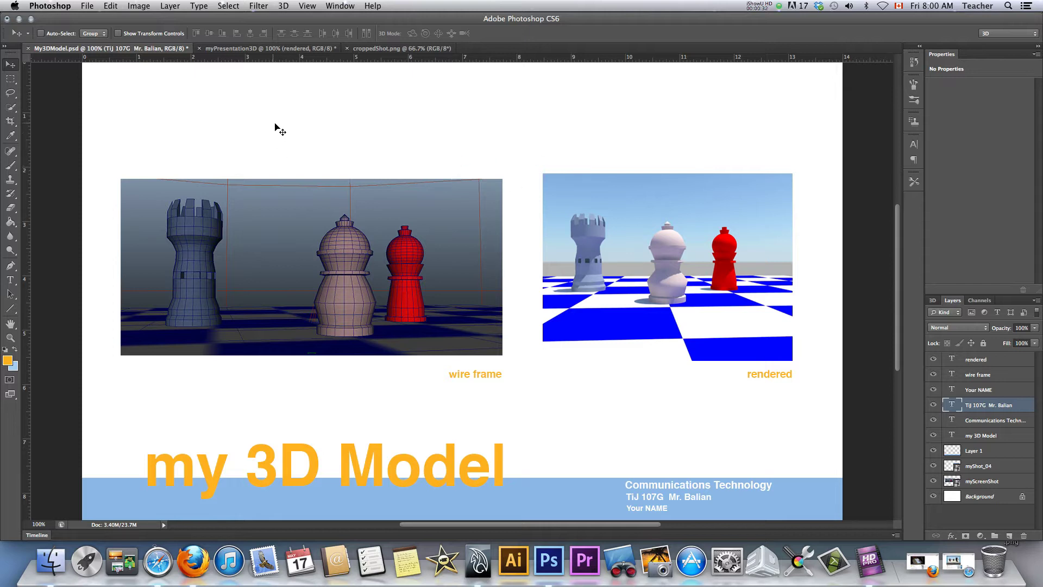
pyautogui.click(479, 563)
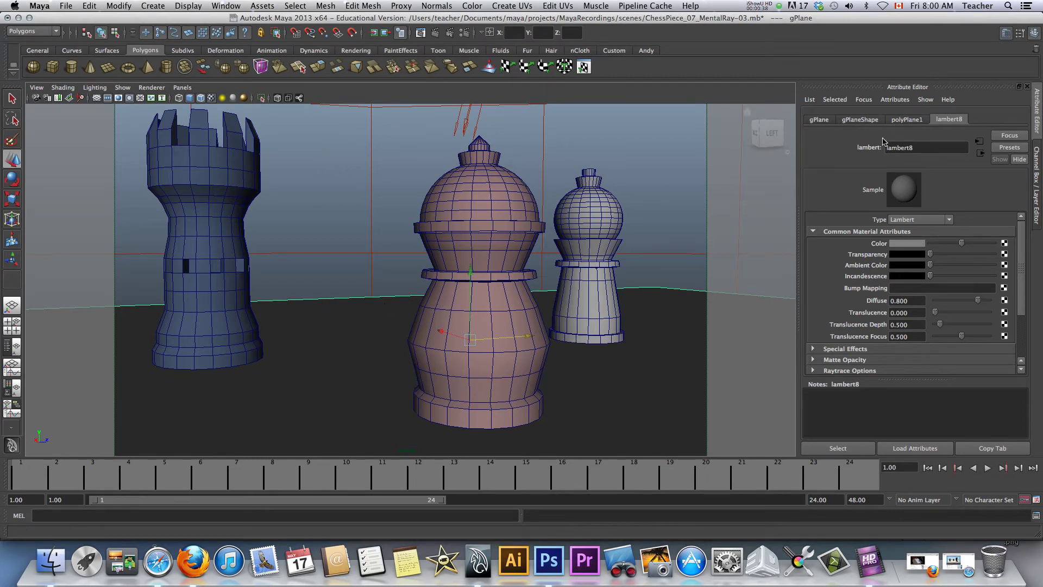
# Assign a brand-new Lambert material, lambert9, to the gPlane ground plane in place of lambert8
pyautogui.hotkey('ctrl', 'a')
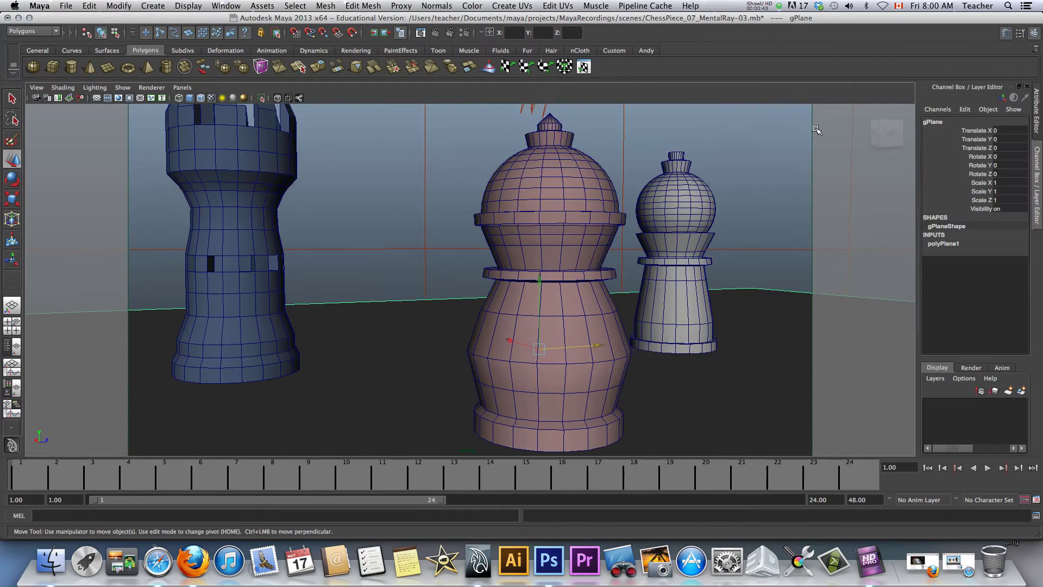
pyautogui.click(936, 122)
pyautogui.press('Return')
pyautogui.rightClick(338, 340)
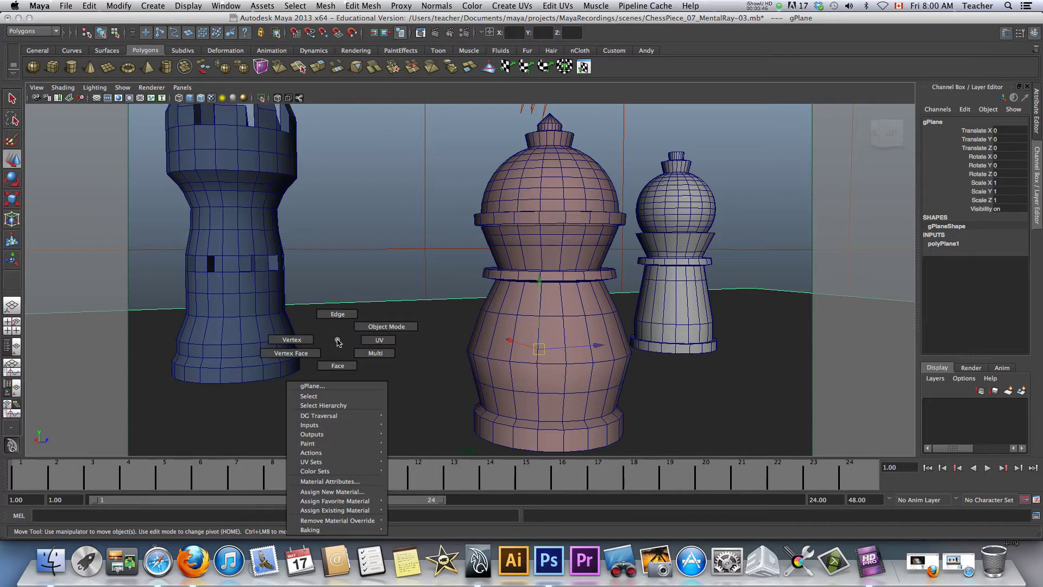
pyautogui.click(325, 492)
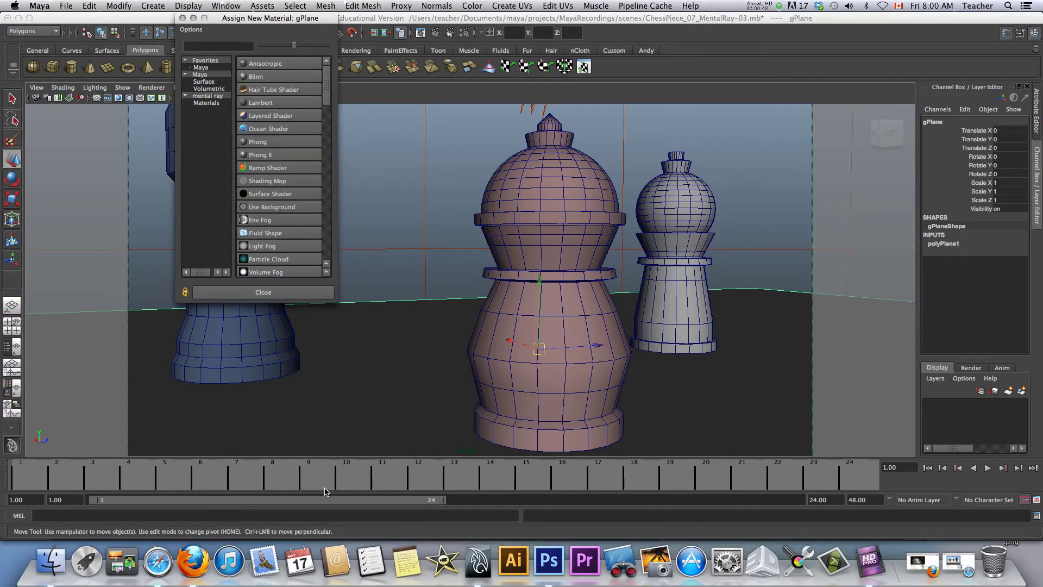
pyautogui.click(249, 103)
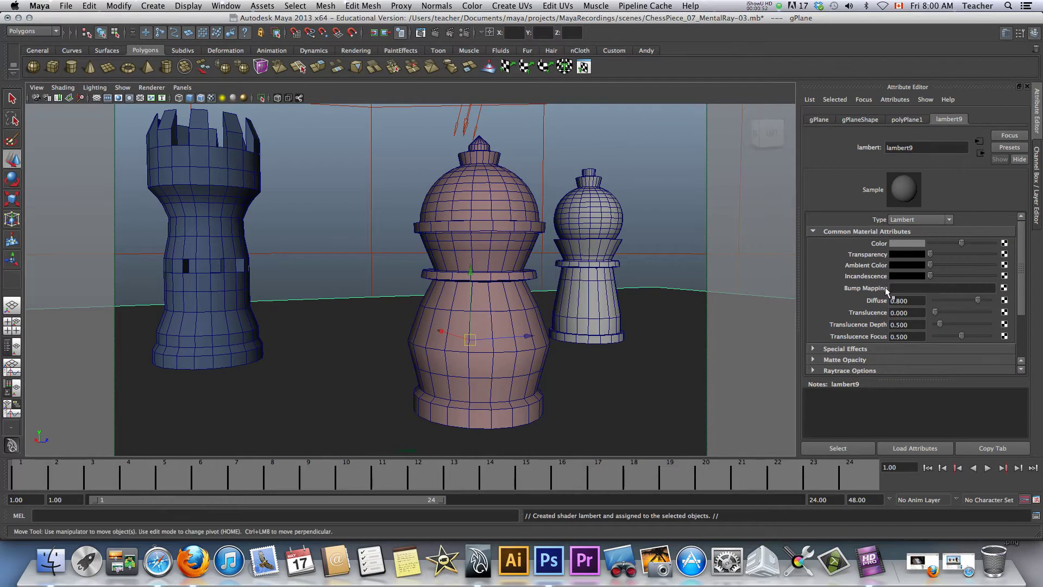
# Make lambert9's colour red and bring up the 2D texture choices for its Color
pyautogui.click(896, 245)
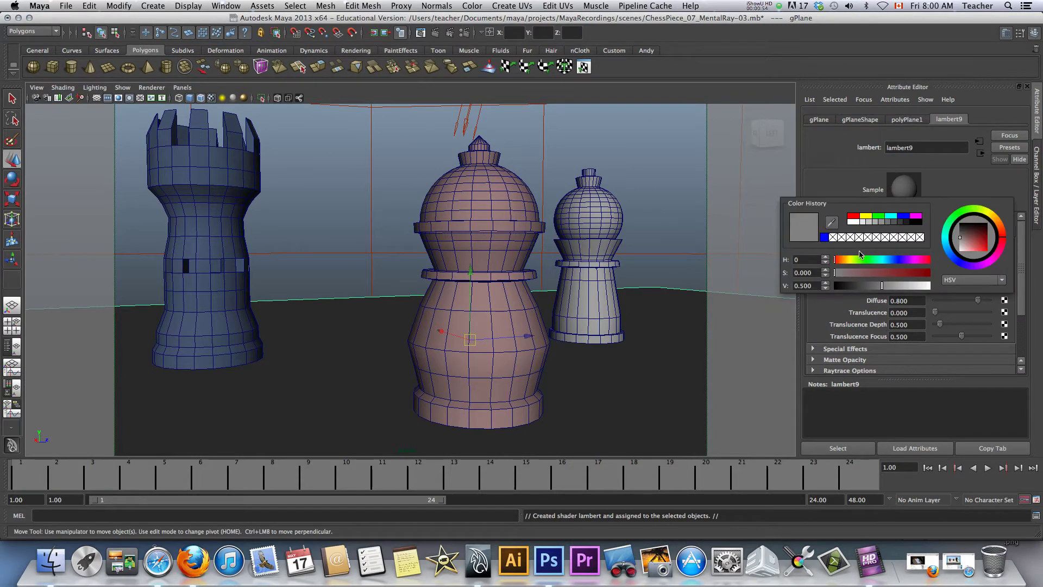
pyautogui.click(853, 217)
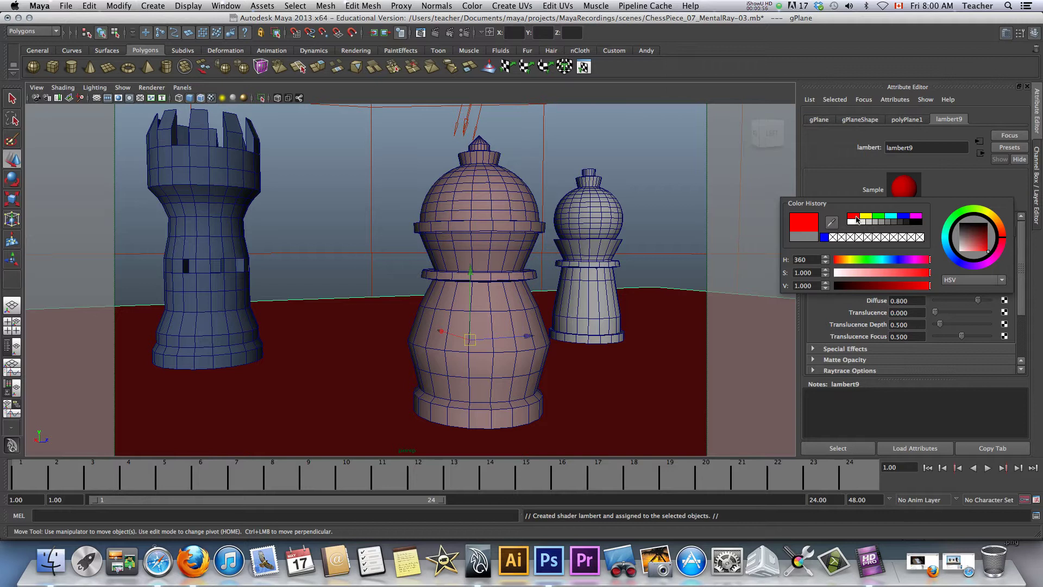
pyautogui.click(624, 332)
pyautogui.click(639, 322)
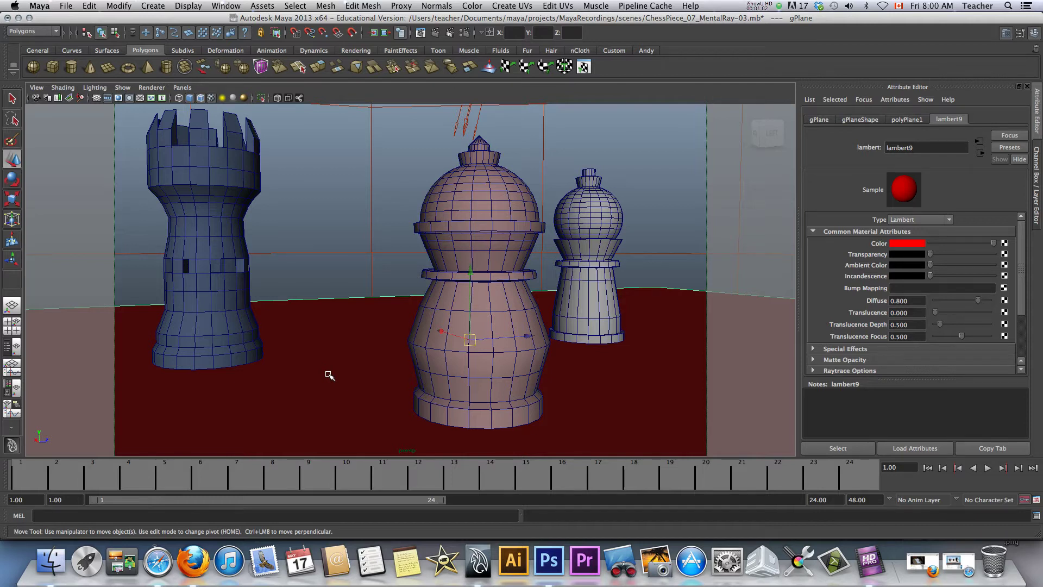
pyautogui.click(1004, 244)
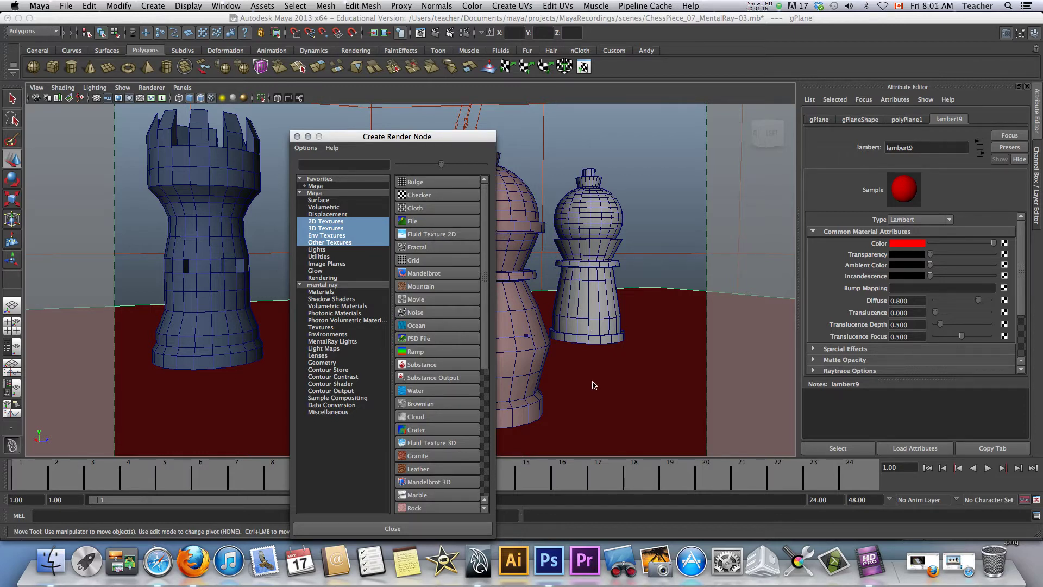
# Apply a Checker texture to the floor colour with blue as Color 2
pyautogui.click(419, 195)
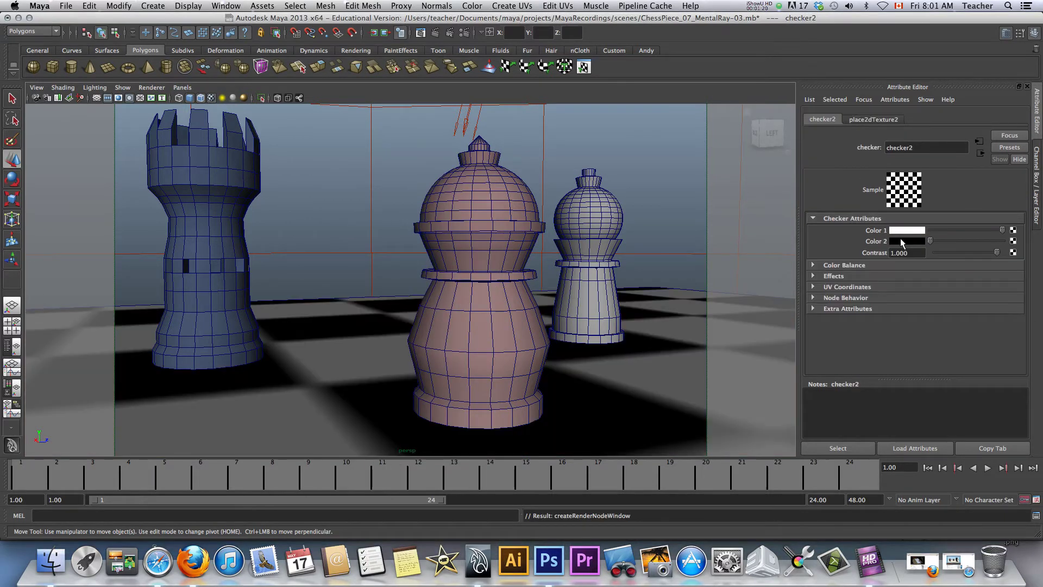
pyautogui.click(900, 240)
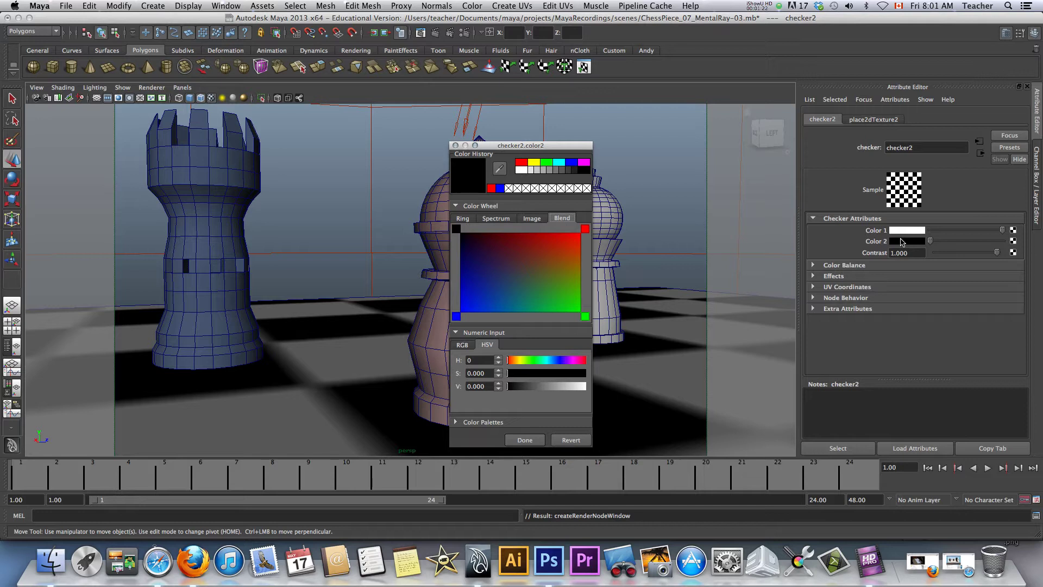
pyautogui.click(499, 188)
pyautogui.click(524, 440)
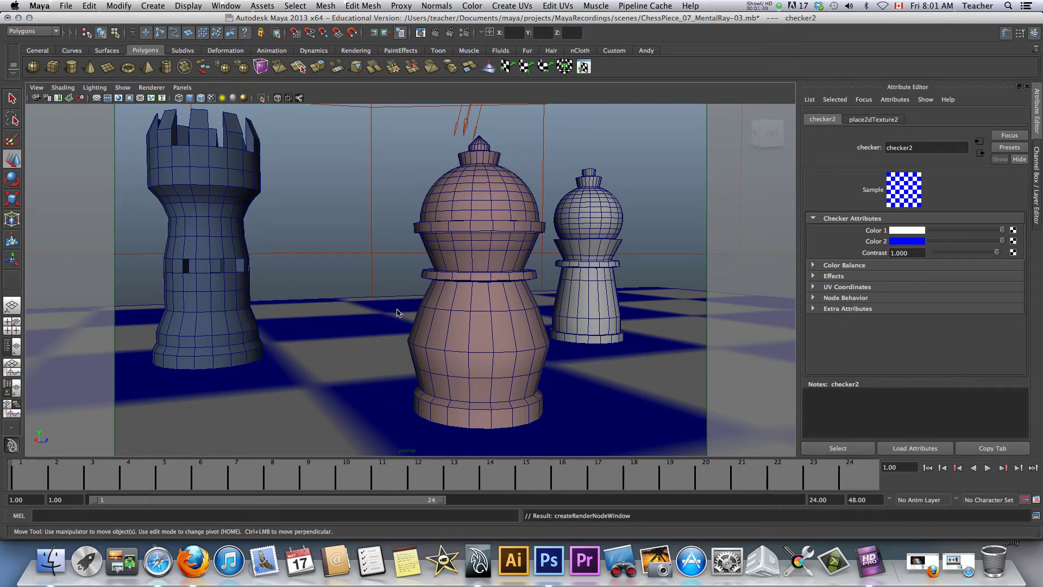
# Toggle viewport texture display off and on, then screenshot the viewport region
pyautogui.press('5')
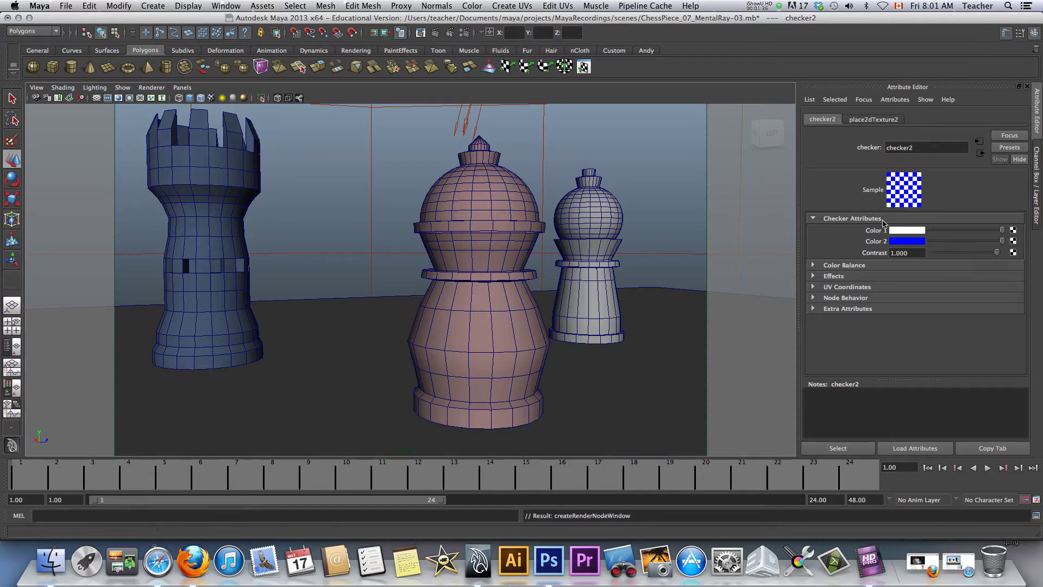
pyautogui.press('6')
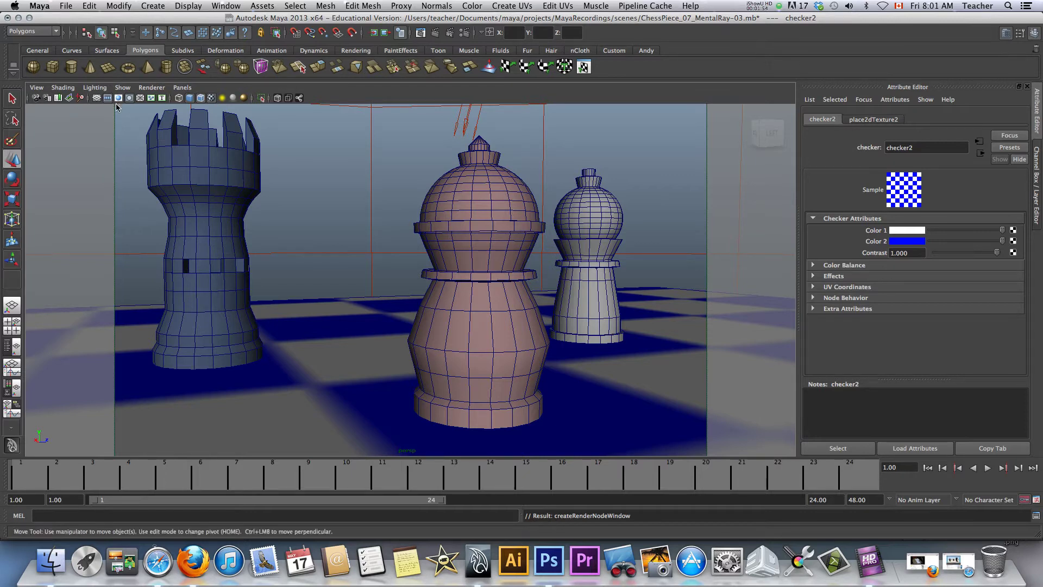
pyautogui.press('super+shift+4')
pyautogui.moveTo(114, 102); pyautogui.dragTo(706, 456)
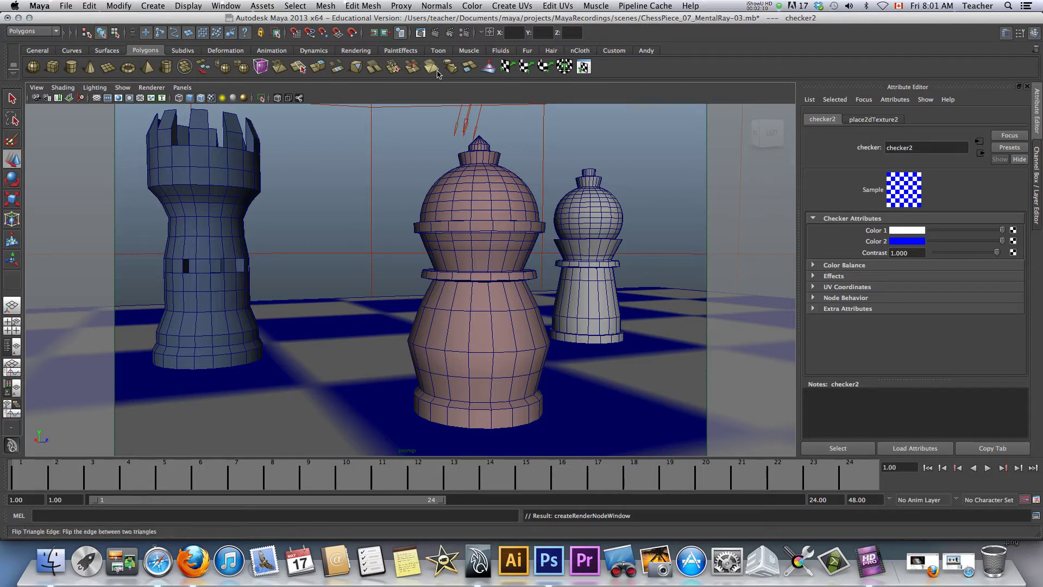
# Render the current frame with mental ray and move the Render View window aside
pyautogui.click(436, 33)
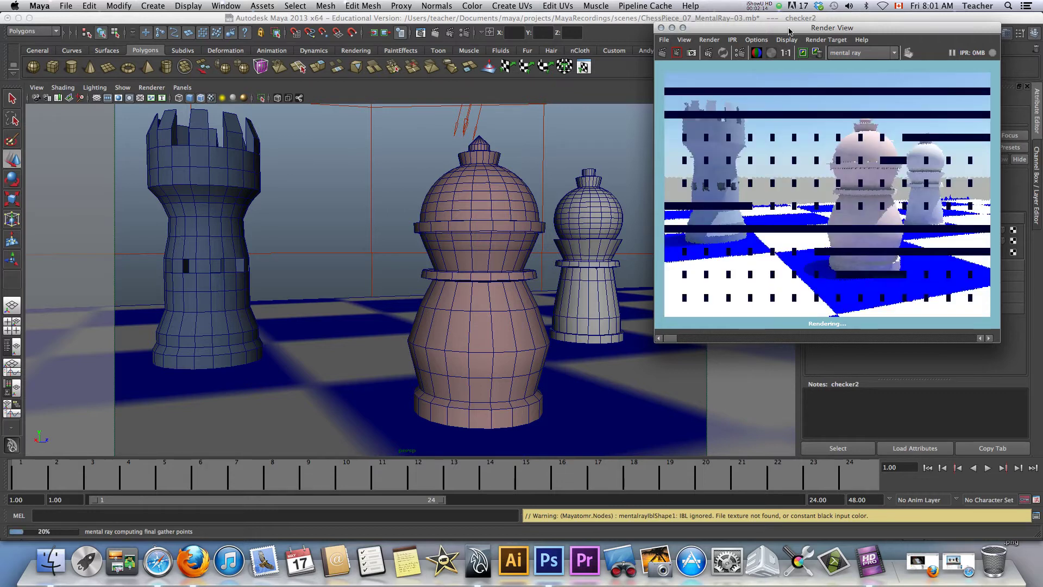
pyautogui.moveTo(788, 32); pyautogui.dragTo(560, 69)
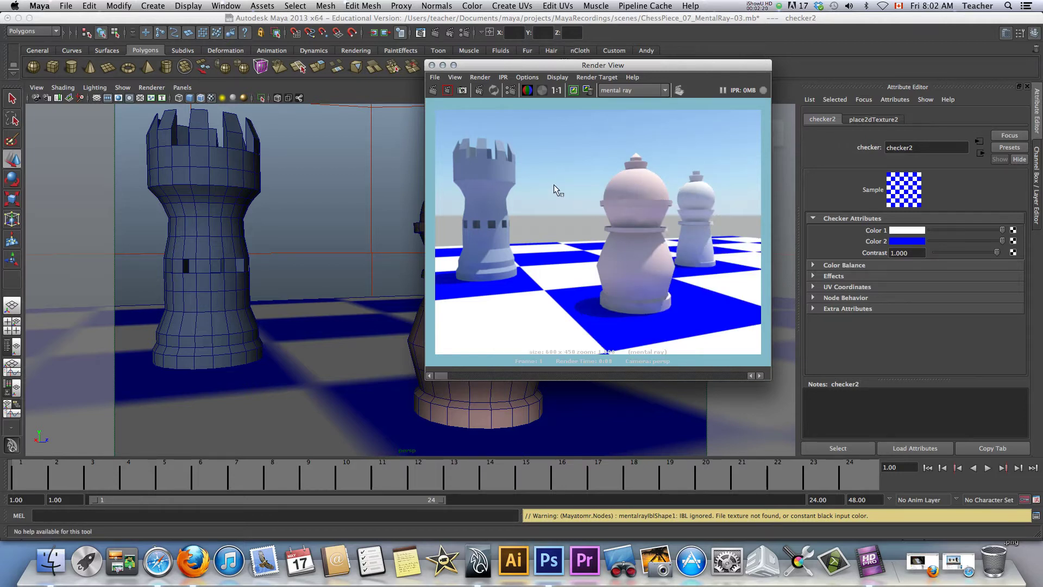
pyautogui.click(434, 77)
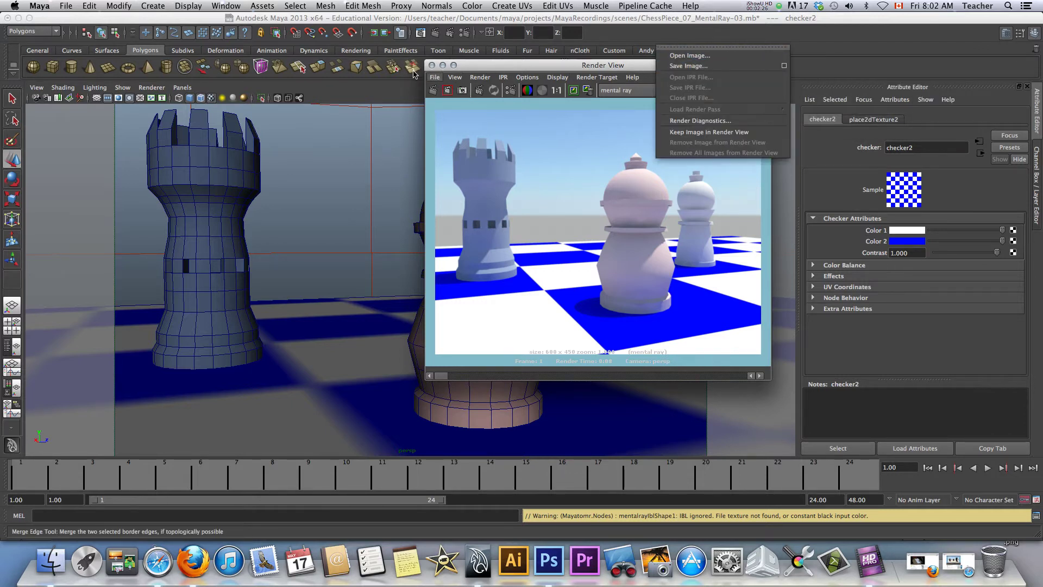
pyautogui.moveTo(470, 69); pyautogui.dragTo(287, 150)
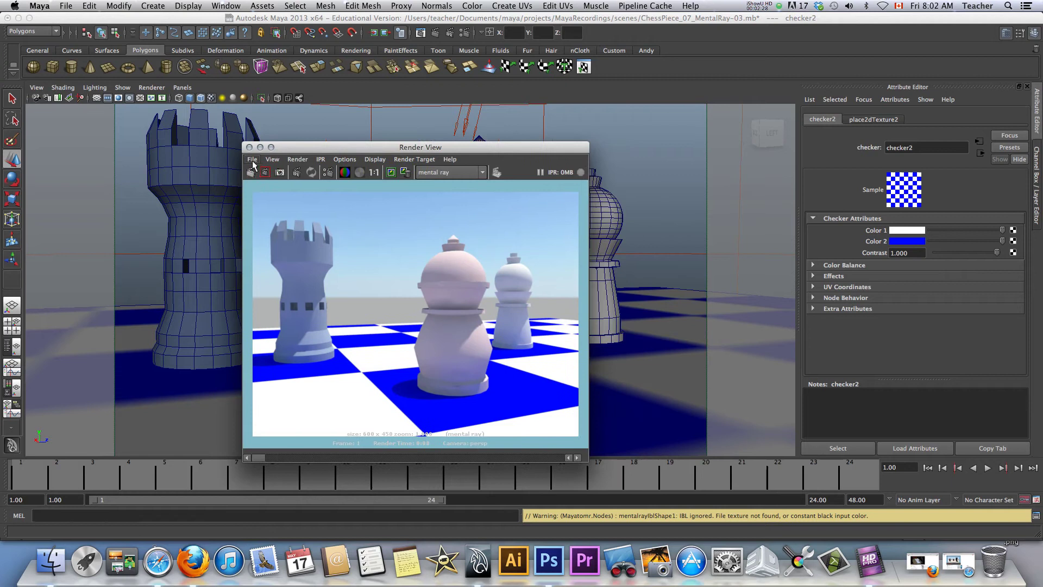
# Save the rendered image as myShot_07.tga in Targa format
pyautogui.click(252, 159)
pyautogui.click(262, 186)
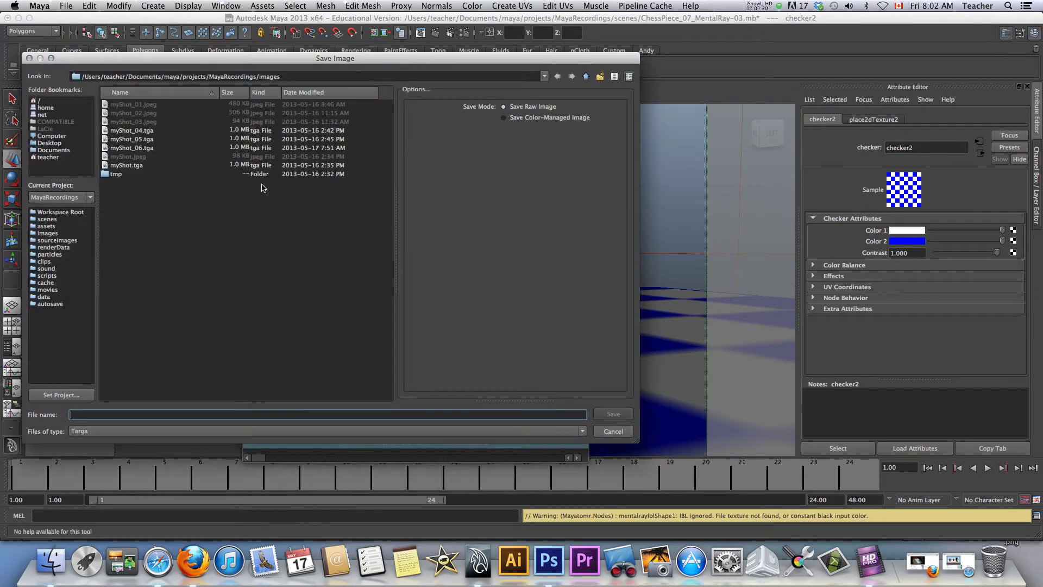
pyautogui.click(133, 148)
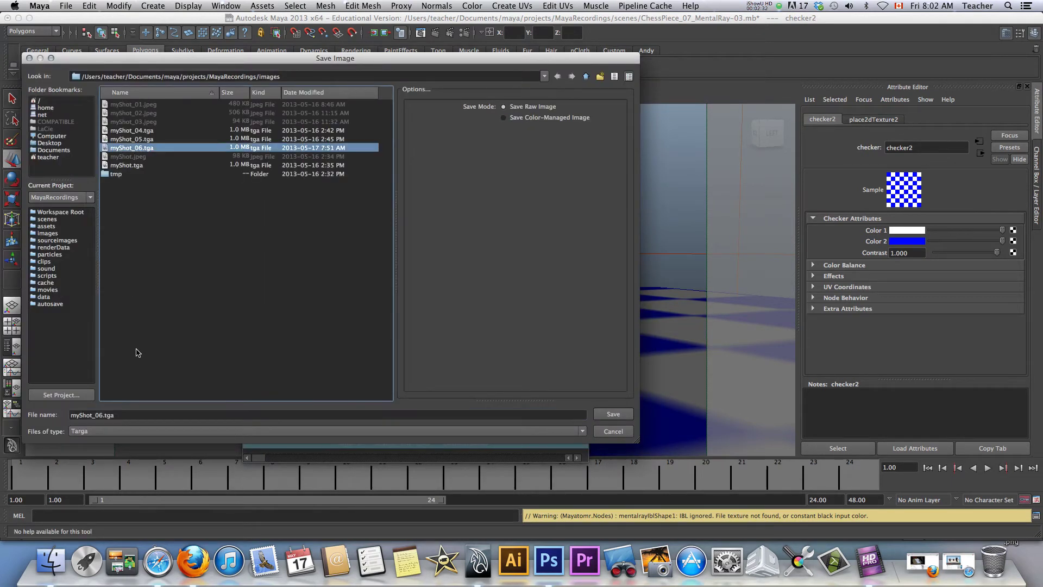
pyautogui.click(98, 414)
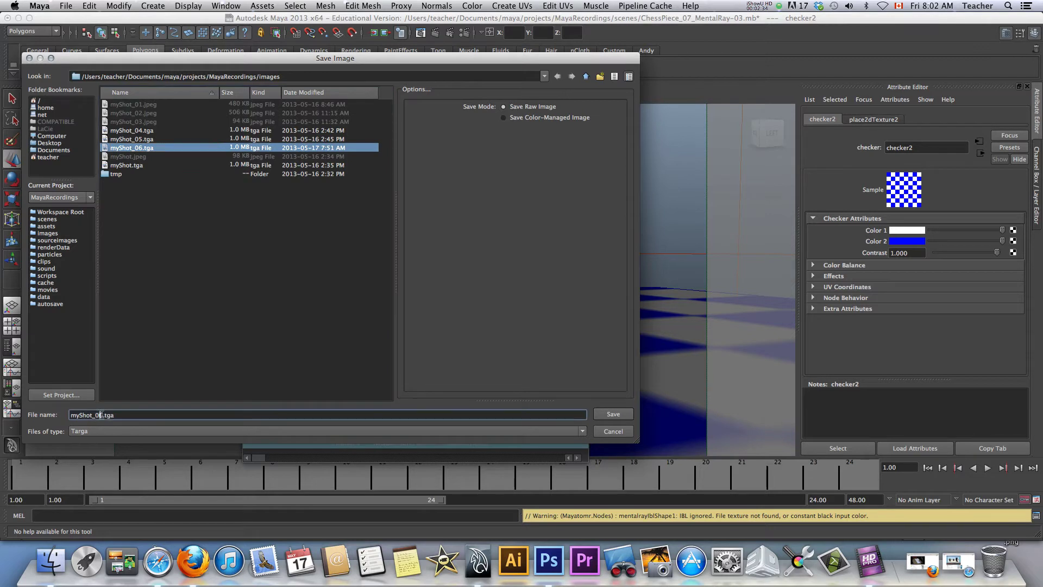
pyautogui.press('BackSpace')
pyautogui.write('7')
pyautogui.click(96, 431)
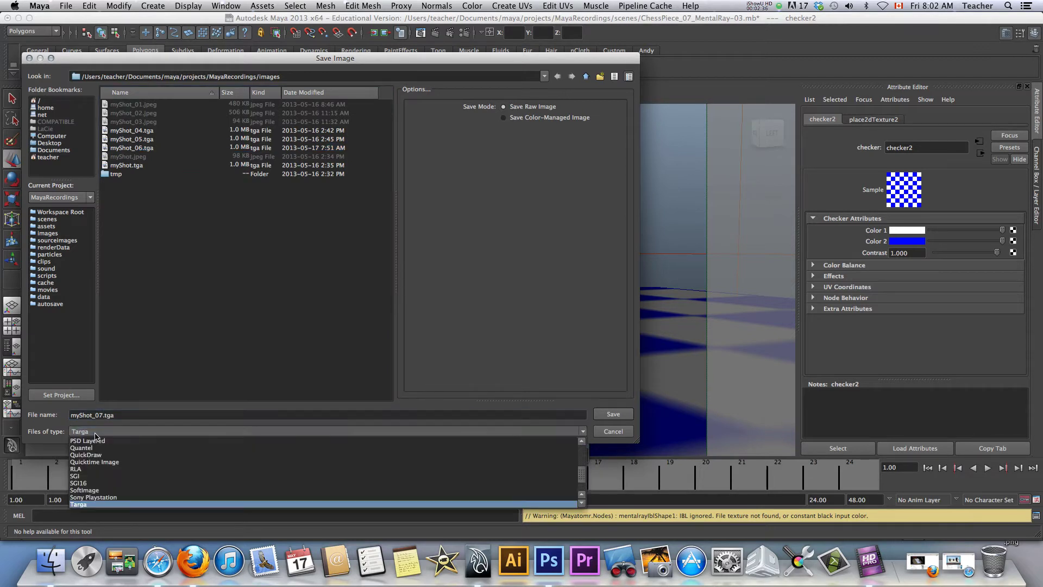
pyautogui.click(95, 433)
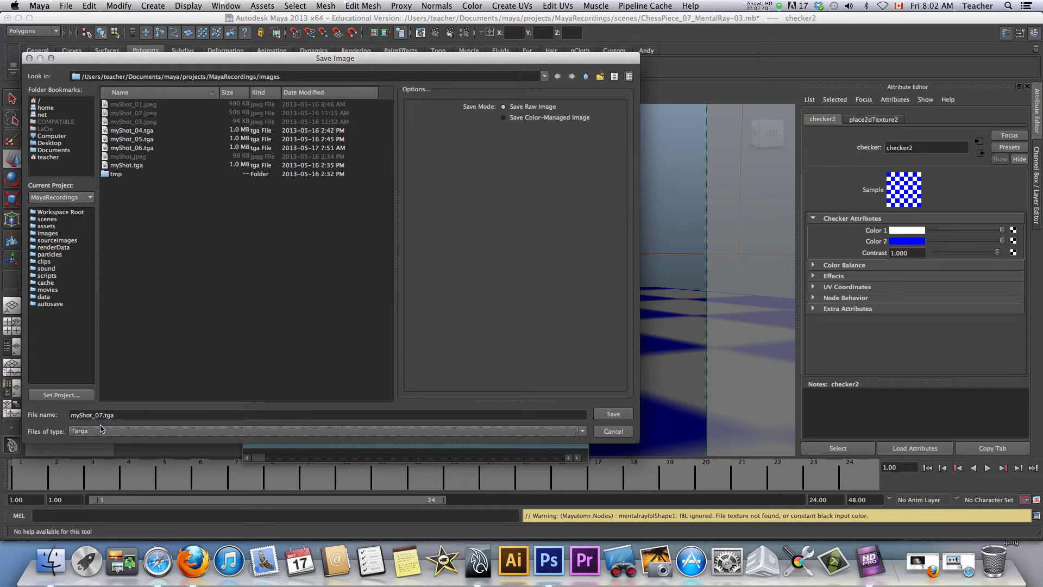
pyautogui.click(622, 416)
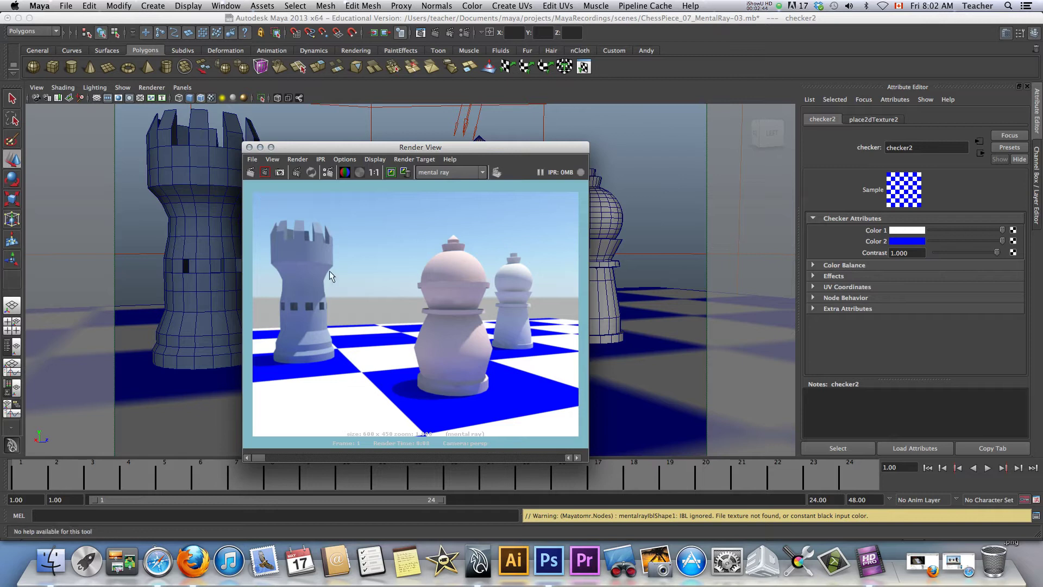
# Close Render View and create a white 14 × 8.5 in, 100 ppi Photoshop document named my3DModel
pyautogui.click(249, 147)
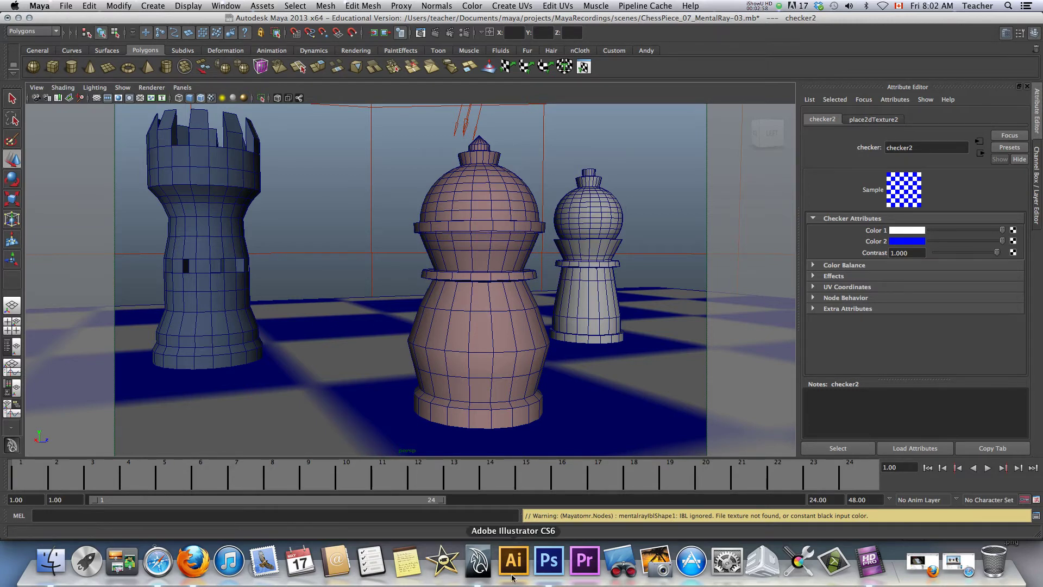
pyautogui.click(548, 562)
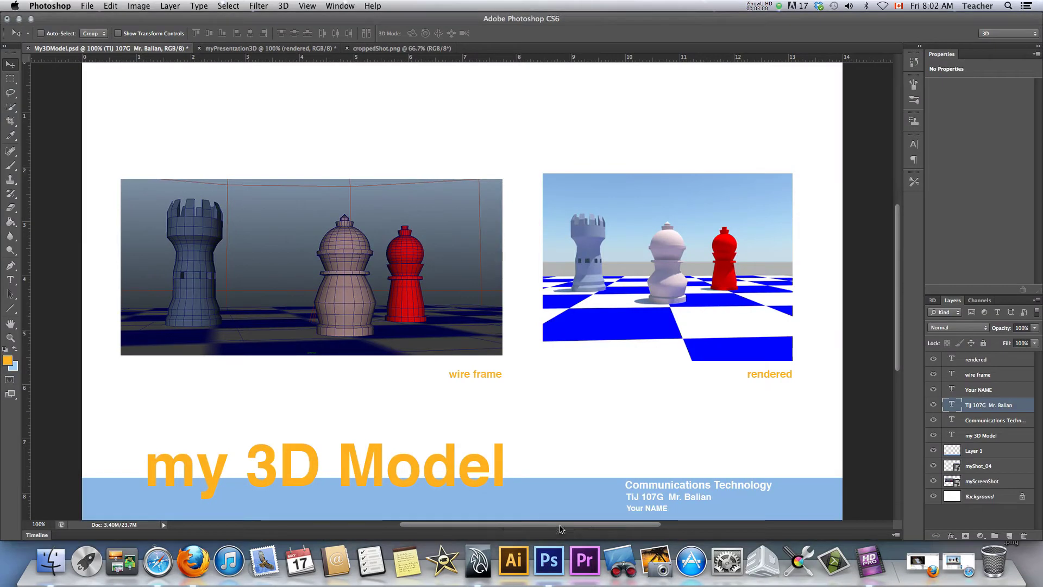
pyautogui.press('super+n')
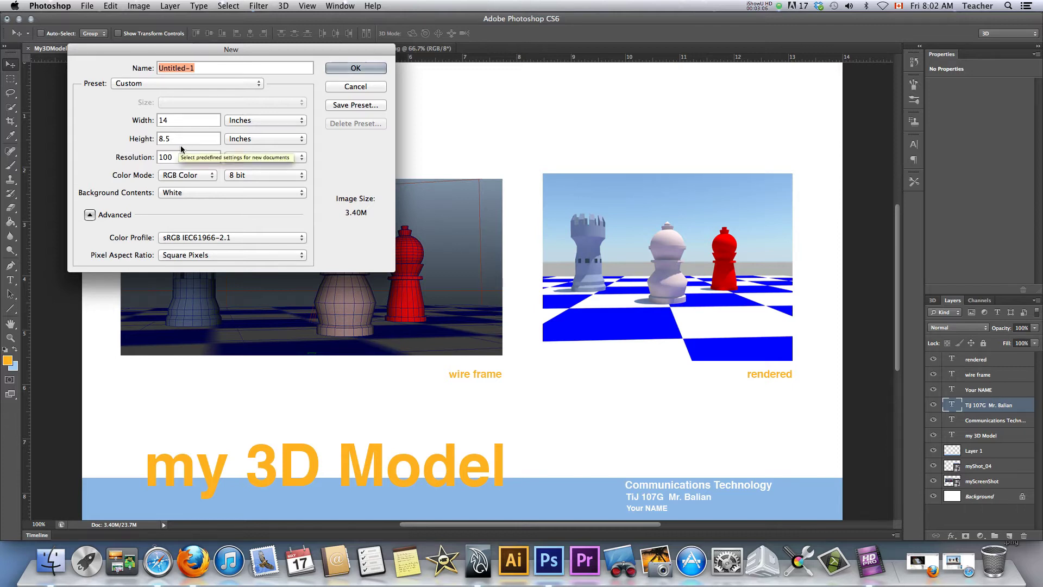
pyautogui.write('my')
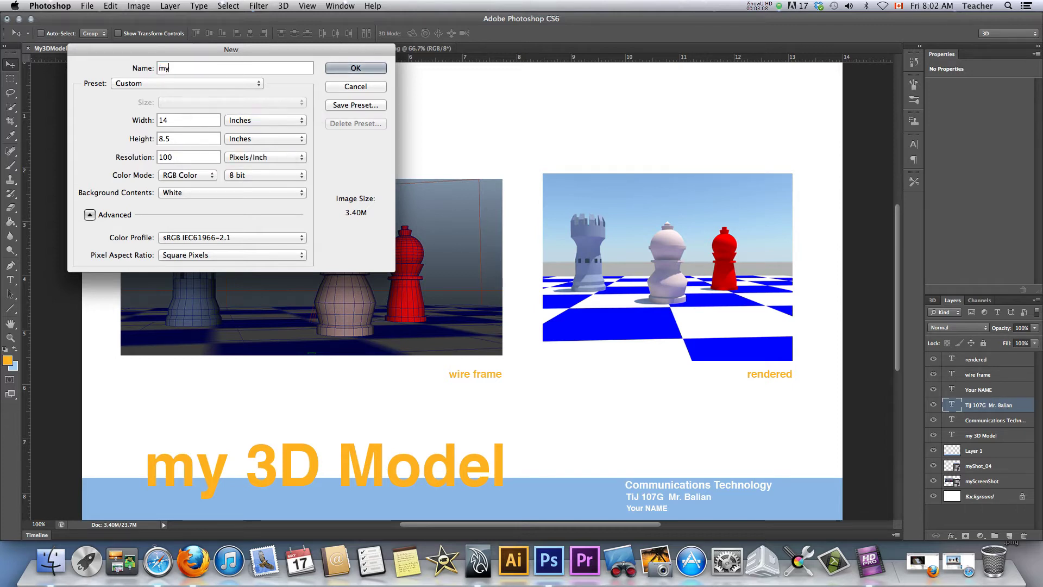
pyautogui.write('3DModel')
pyautogui.click(347, 70)
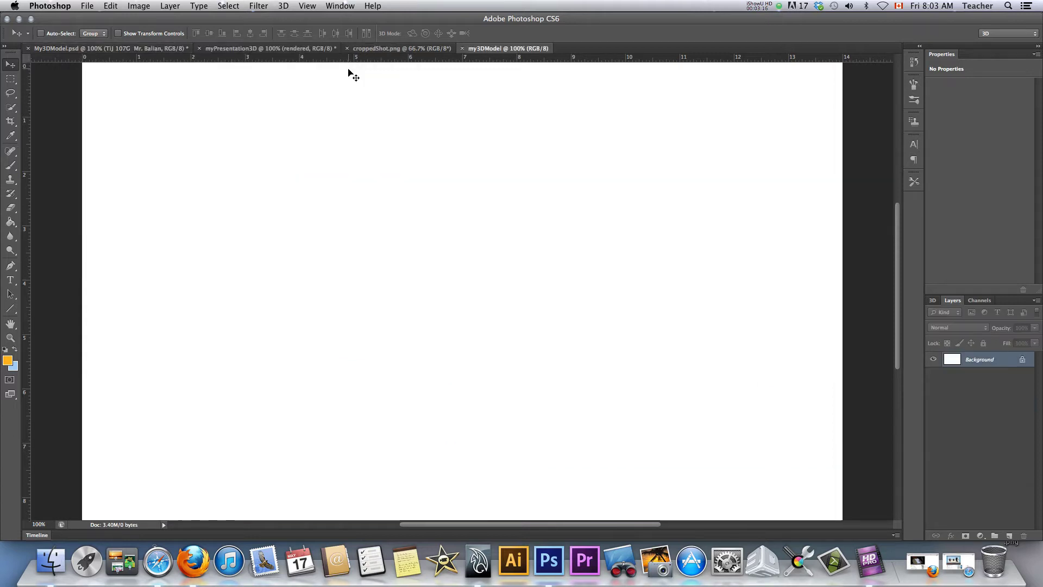
# Zoom the blank my3DModel canvas out and back to 100%, then bring up the File menu
pyautogui.scroll(-3, 554, 392)
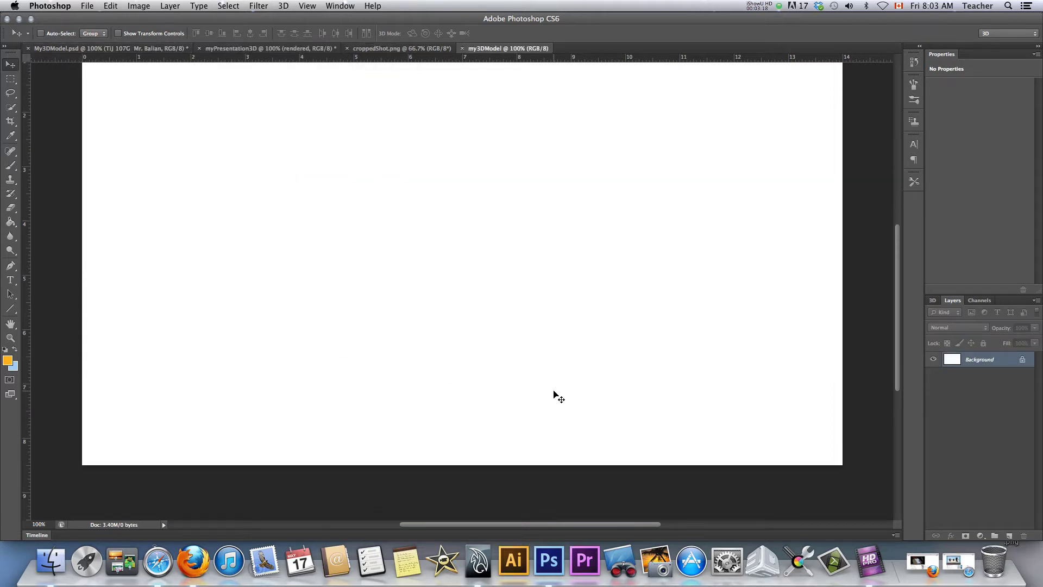
pyautogui.press('super+minus')
pyautogui.press('super+equal')
pyautogui.press('super+minus')
pyautogui.press('super+equal')
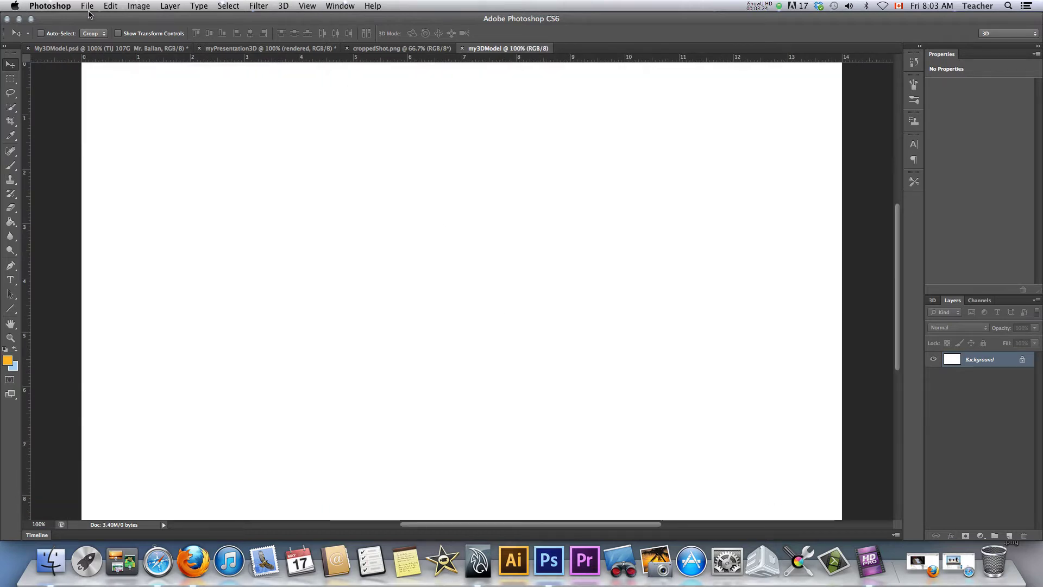
pyautogui.click(87, 6)
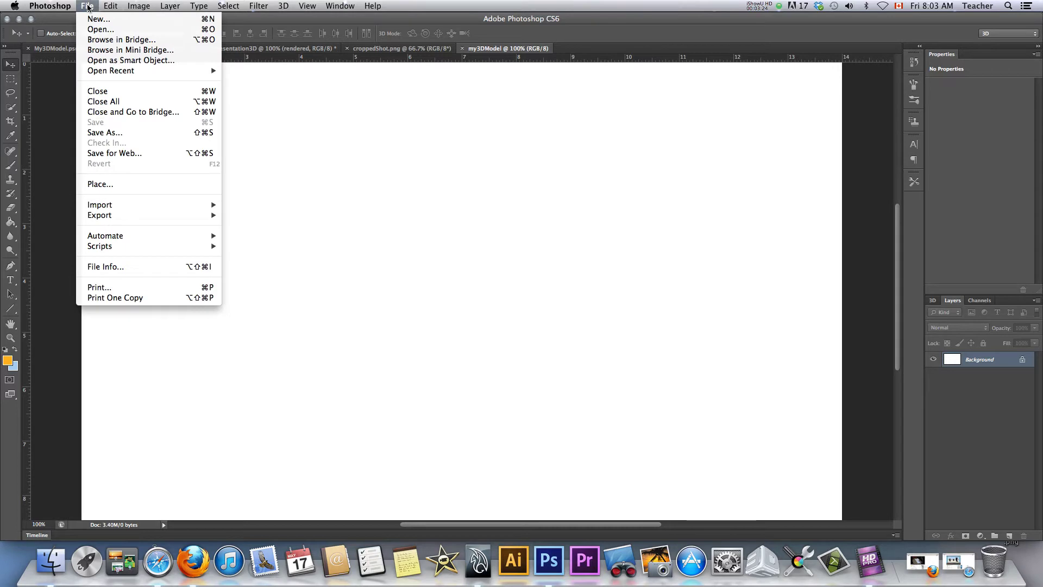
# Place 'Screen Shot 2013-05-17 at 8.01.31 AM.png' from the Desktop onto the my3DModel canvas
pyautogui.click(96, 185)
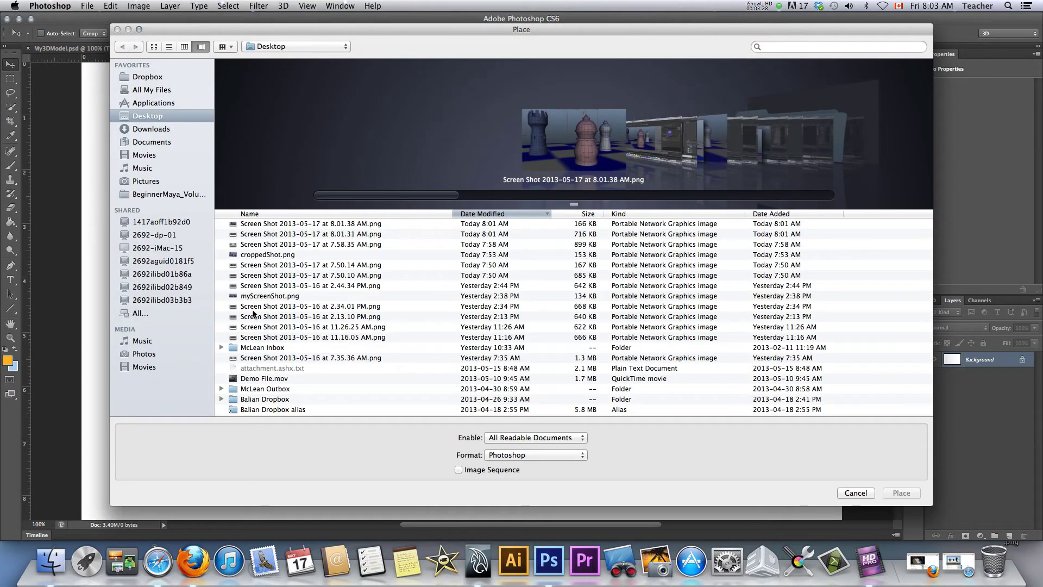
pyautogui.click(330, 222)
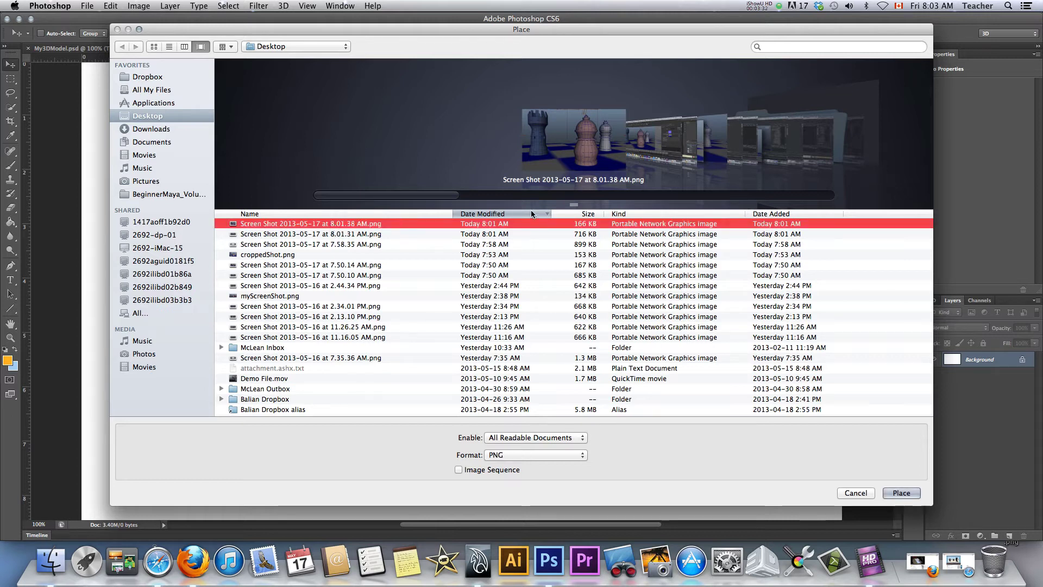
pyautogui.click(348, 234)
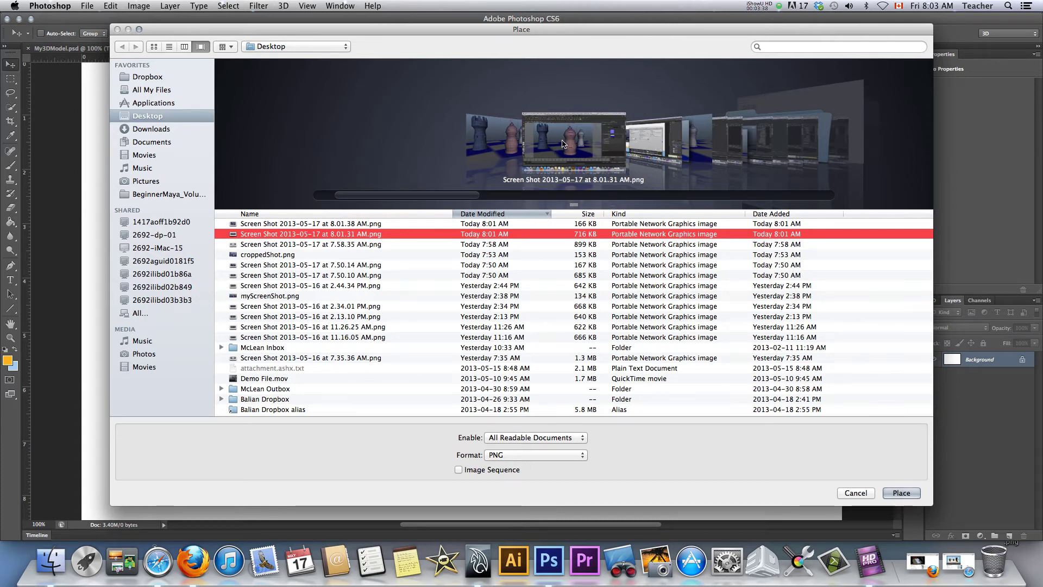
pyautogui.click(500, 150)
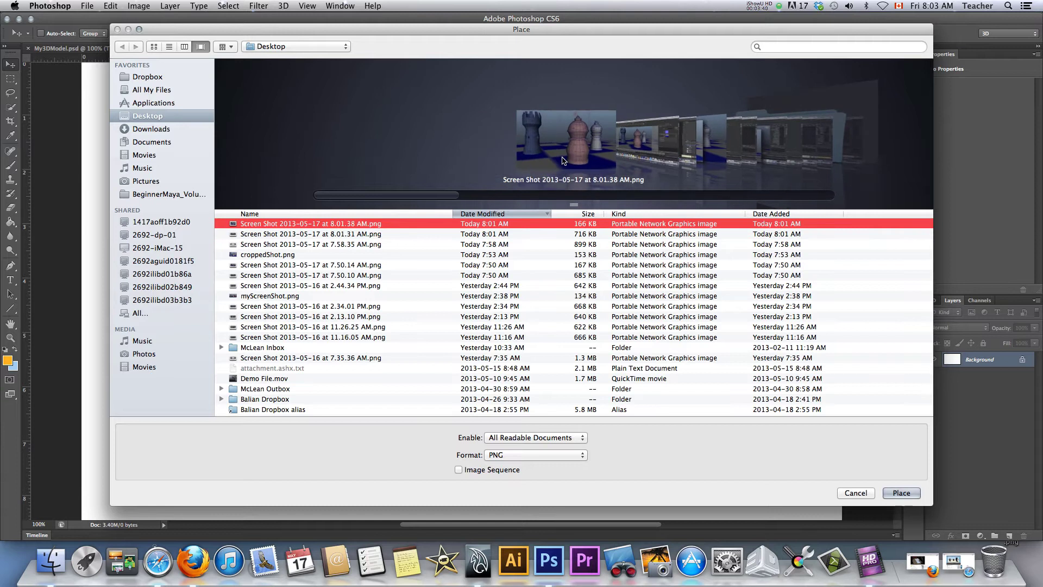
pyautogui.click(336, 234)
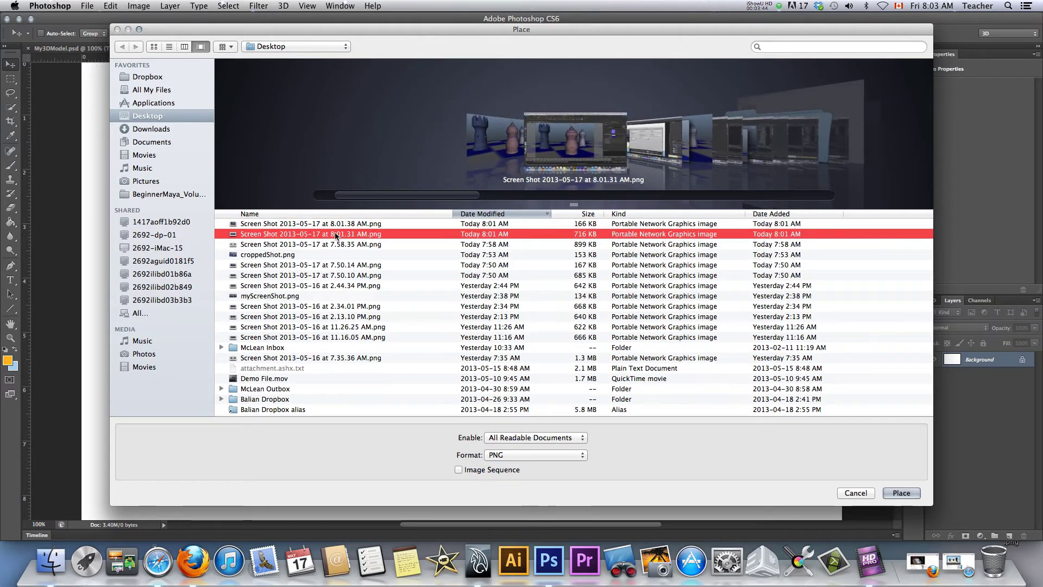
pyautogui.click(914, 493)
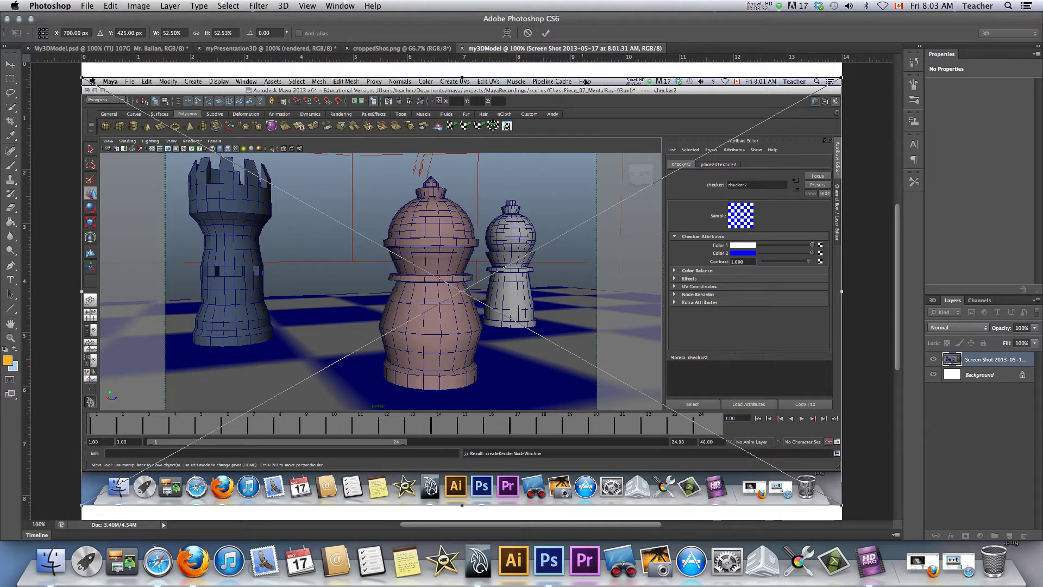
# Scale the placed Maya screenshot to 27.53%, set it at the upper left, and commit
pyautogui.keyDown('shift'); pyautogui.moveTo(842, 79); pyautogui.dragTo(479, 282); pyautogui.keyUp('shift')
pyautogui.moveTo(357, 304); pyautogui.dragTo(400, 179)
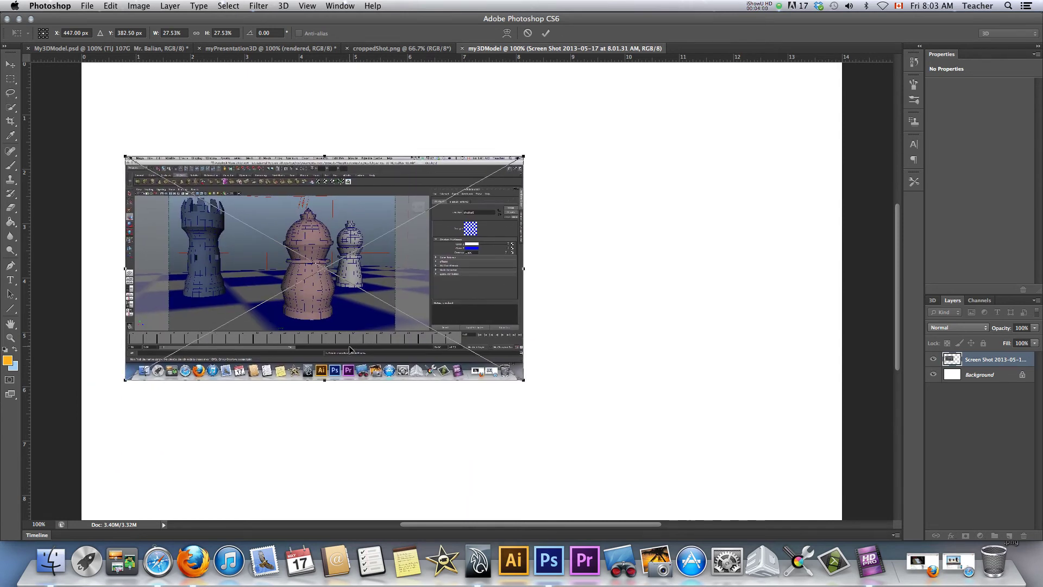
pyautogui.press('Return')
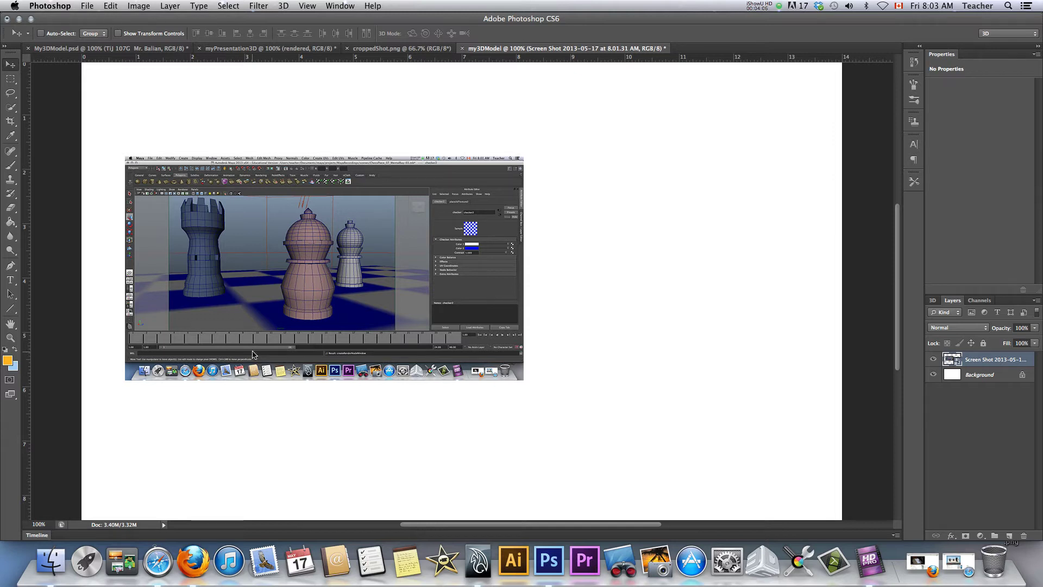
pyautogui.press('super+o')
# Open the 8.01.31 AM screenshot and drag a copy into the my3DModel document
pyautogui.click(265, 235)
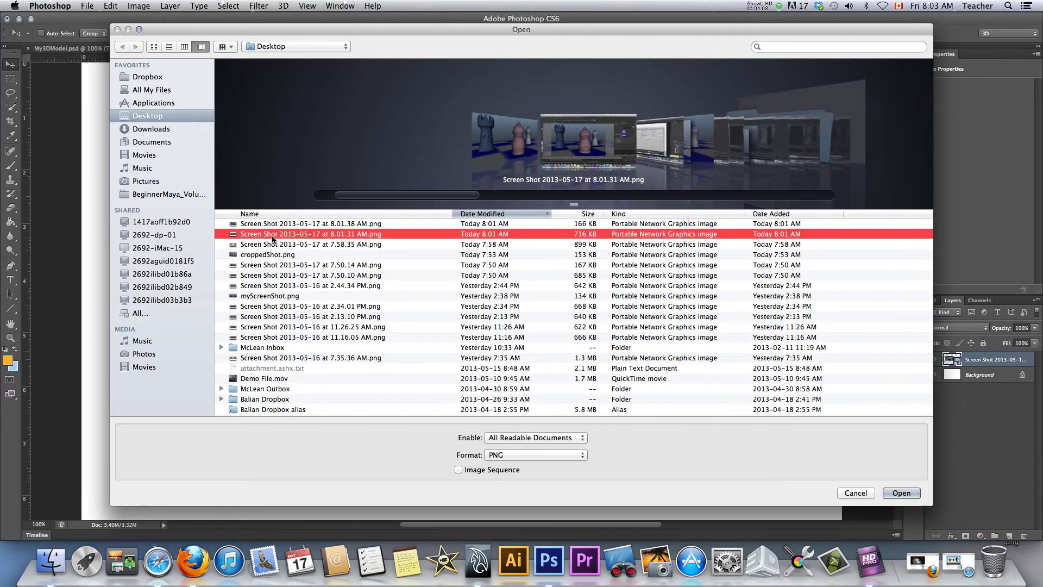
pyautogui.click(899, 493)
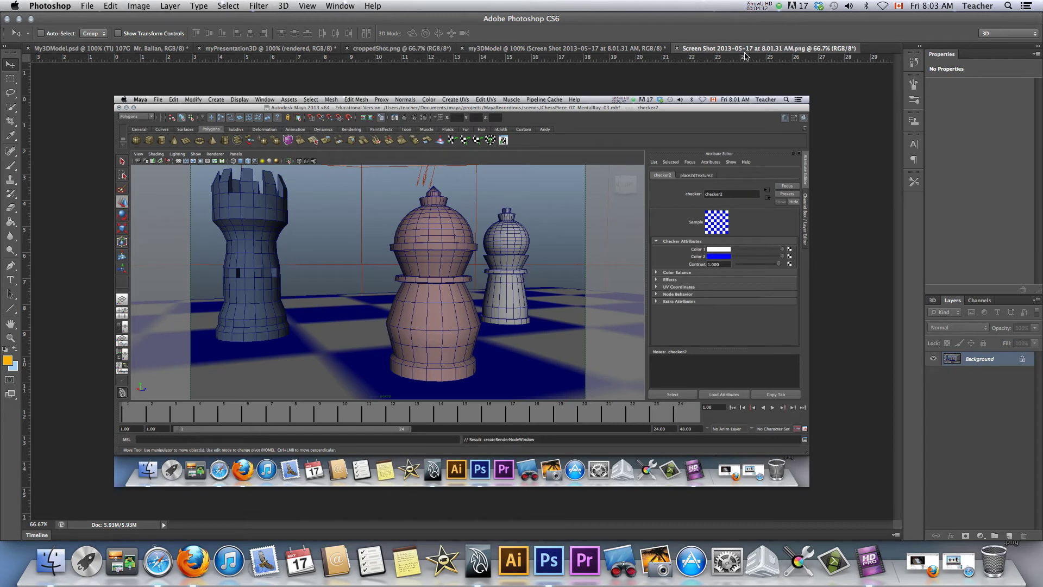
pyautogui.moveTo(658, 78); pyautogui.dragTo(544, 51)
pyautogui.click(716, 49)
# Crop the standalone screenshot down to just the chess viewport
pyautogui.press('c')
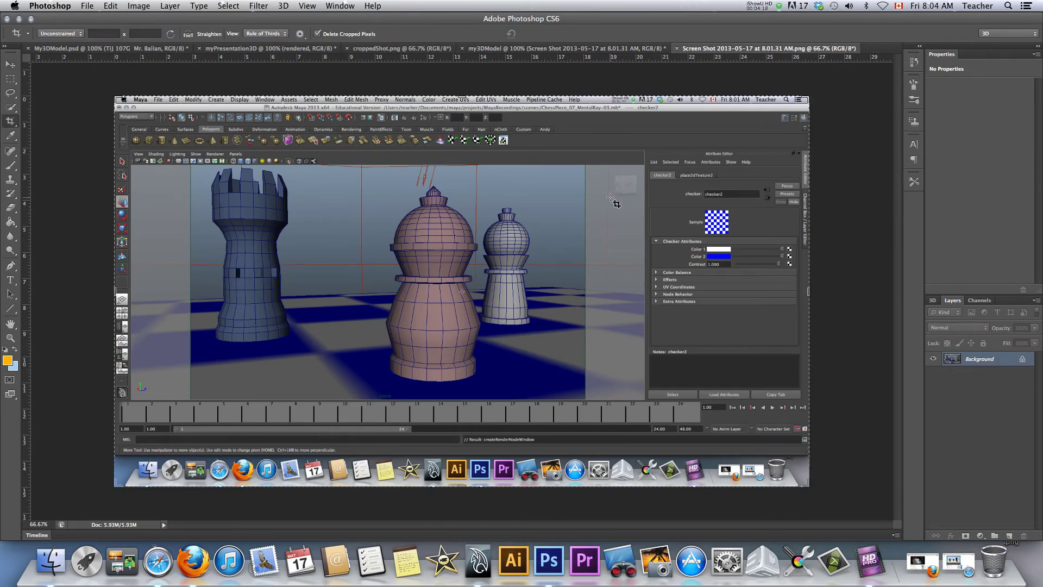
pyautogui.moveTo(195, 171); pyautogui.dragTo(585, 402)
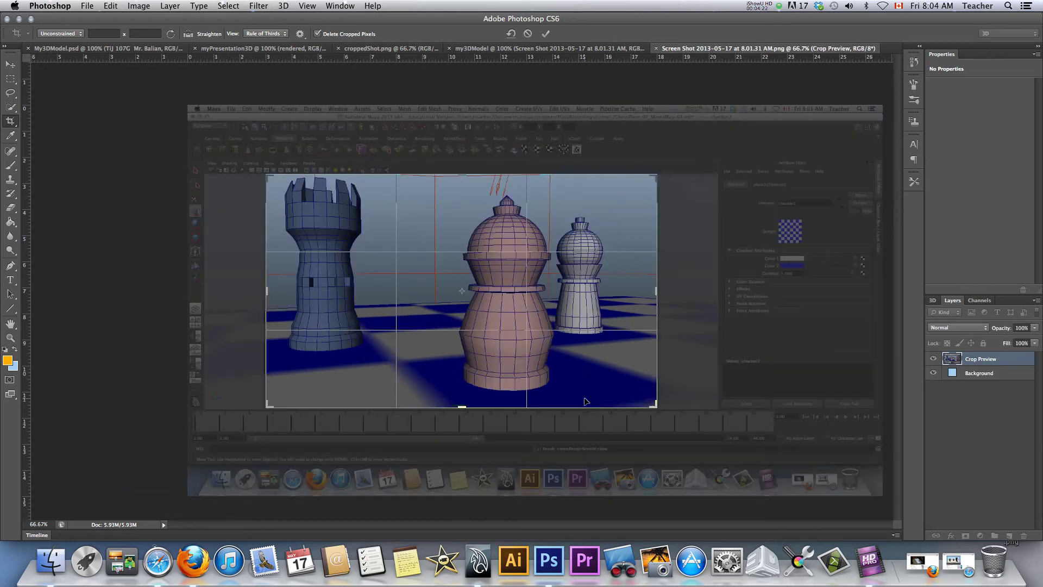
pyautogui.press('Return')
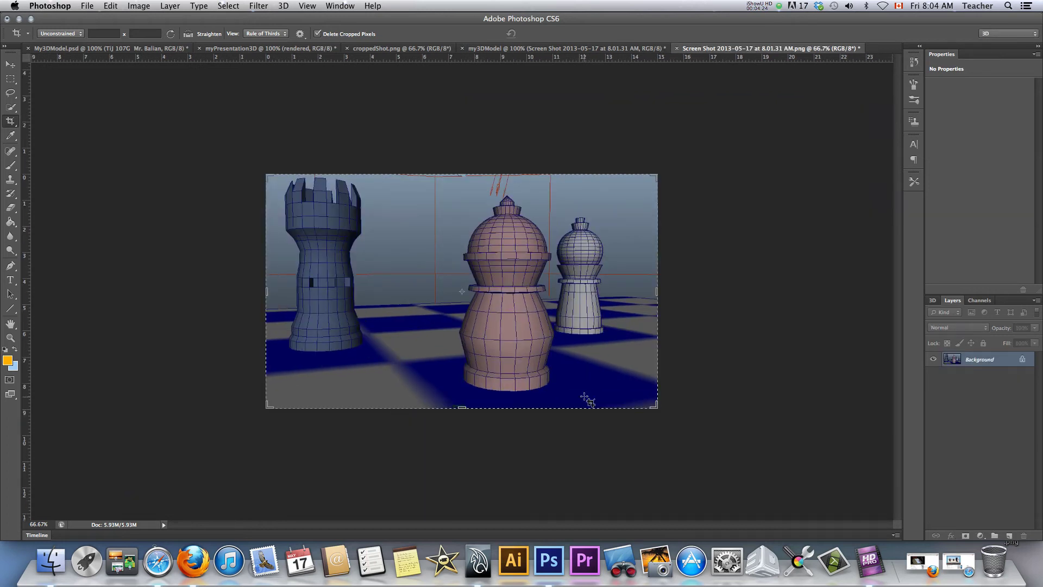
pyautogui.press('v')
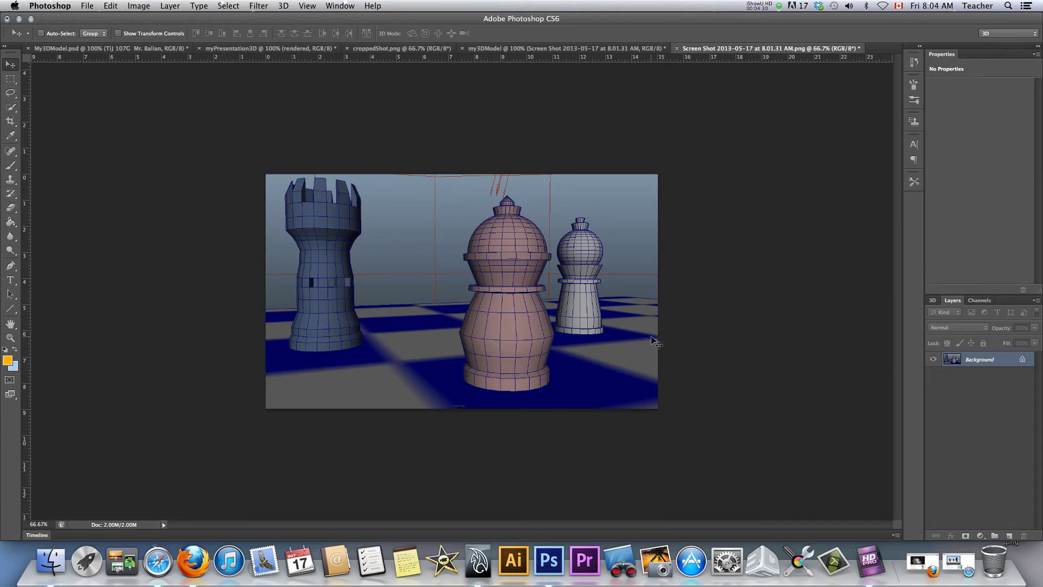
# Save the cropped image to the Desktop as myShot2.png
pyautogui.press('super+shift+s')
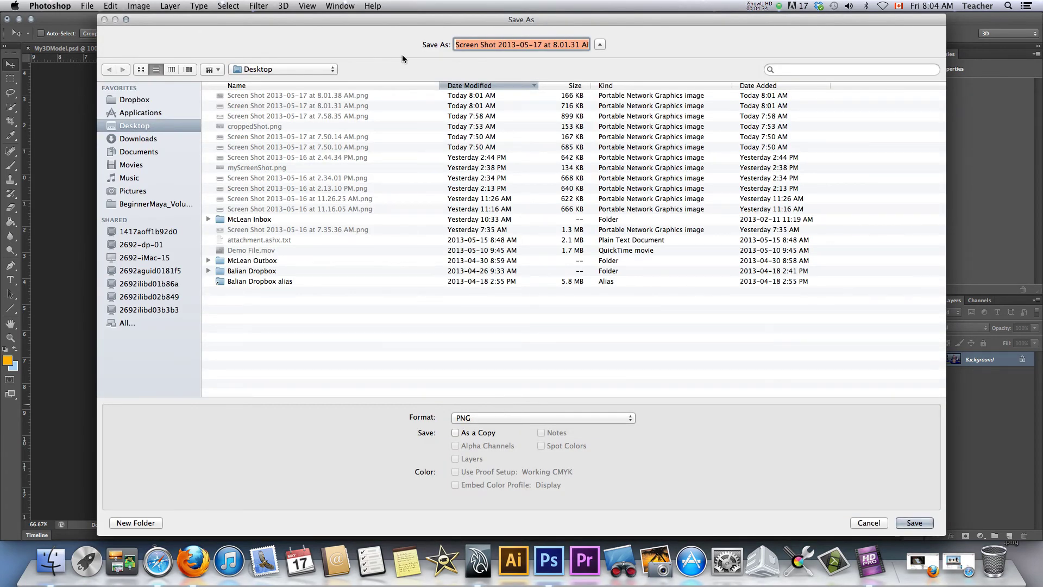
pyautogui.write('myShot2.png')
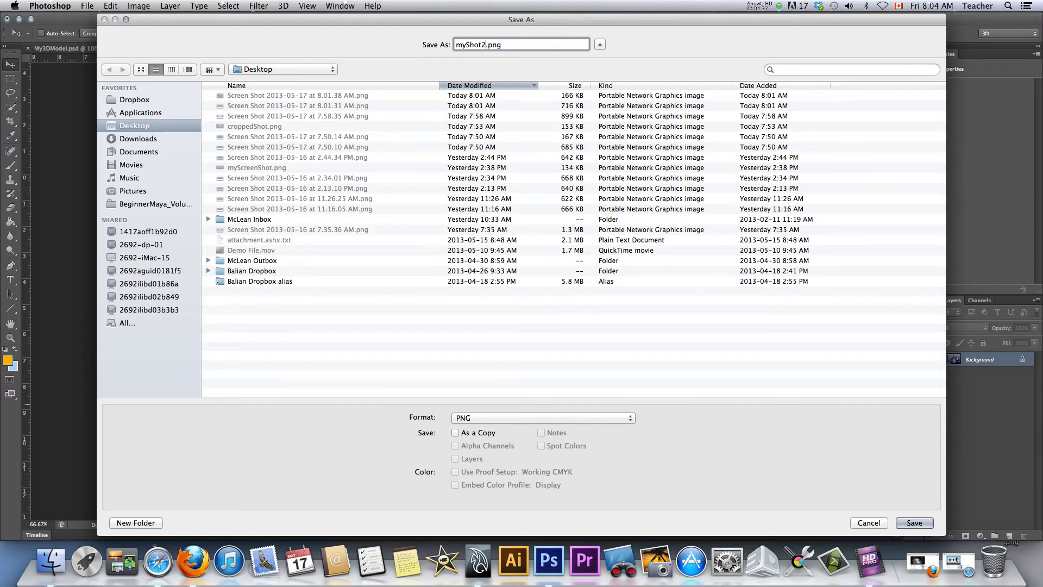
pyautogui.press('Return')
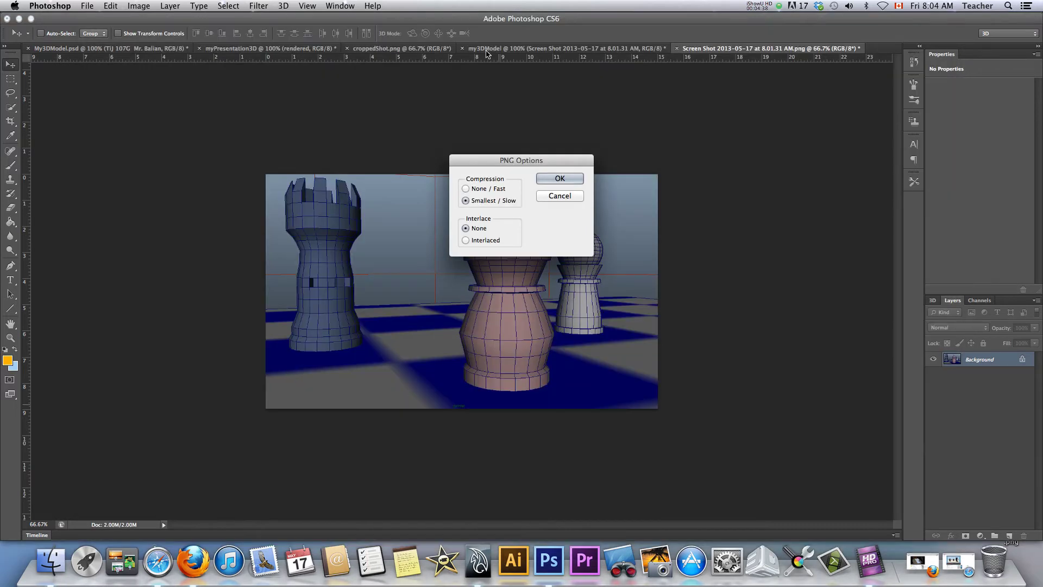
pyautogui.click(546, 179)
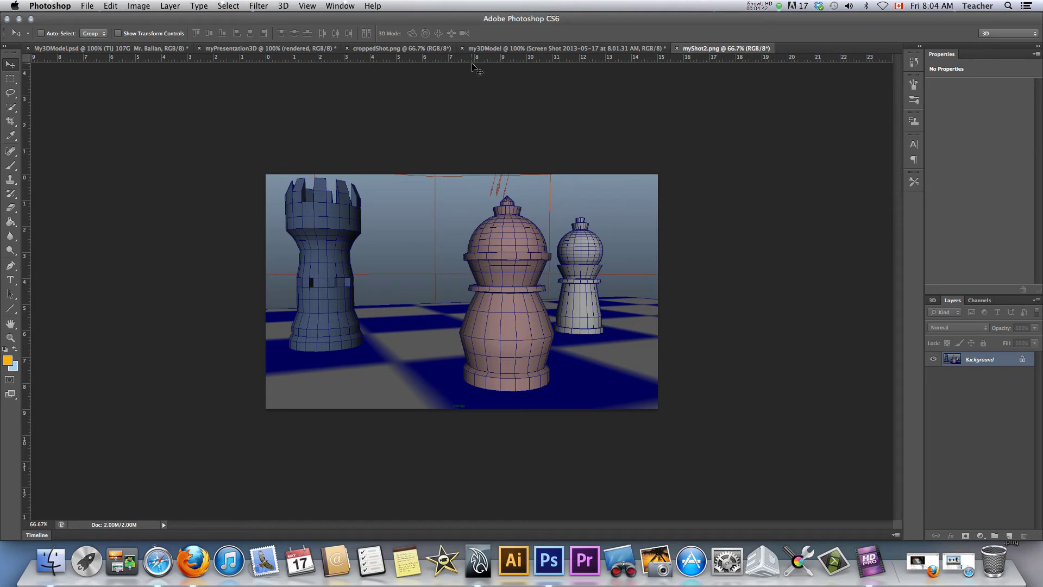
pyautogui.click(487, 49)
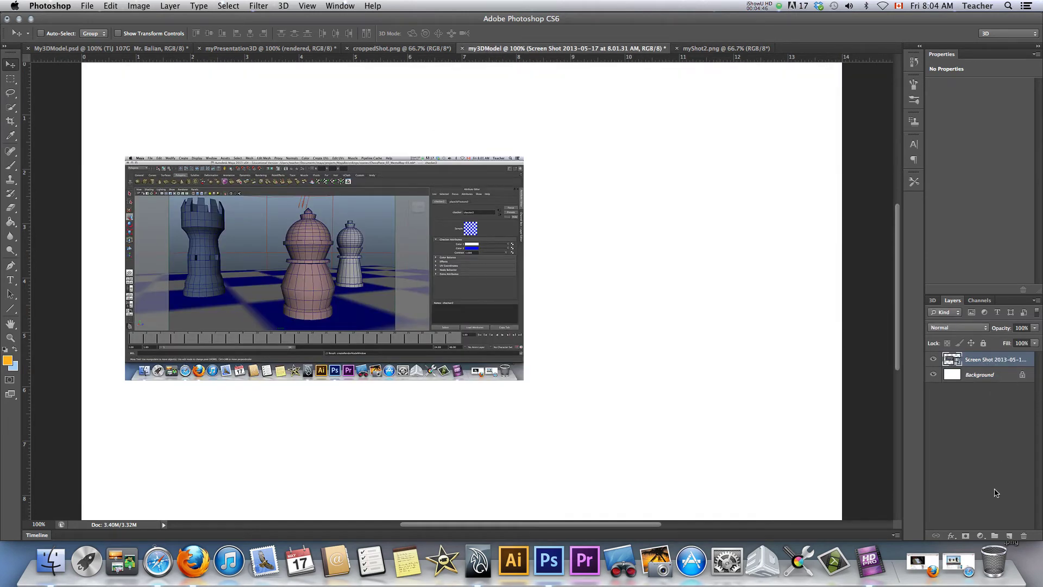
# Delete the uncropped screenshot layer and place myShot2.png into my3DModel
pyautogui.click(1023, 536)
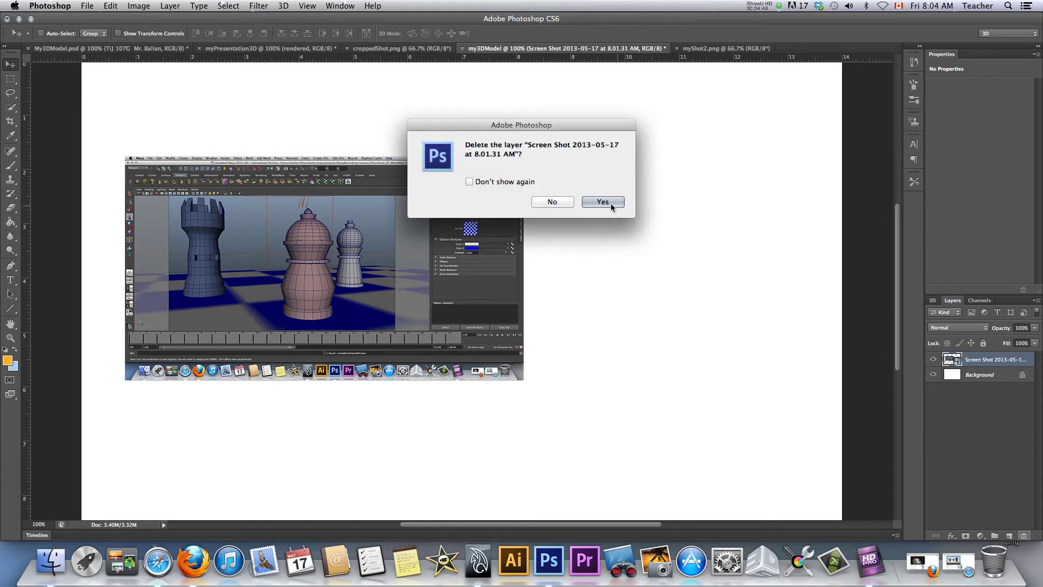
pyautogui.click(603, 202)
pyautogui.click(87, 7)
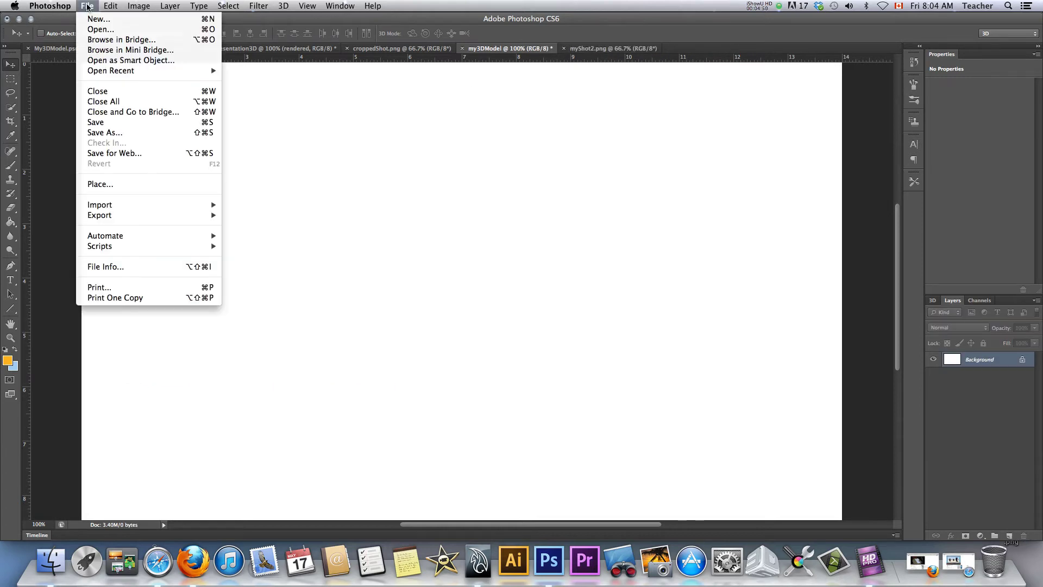
pyautogui.click(101, 184)
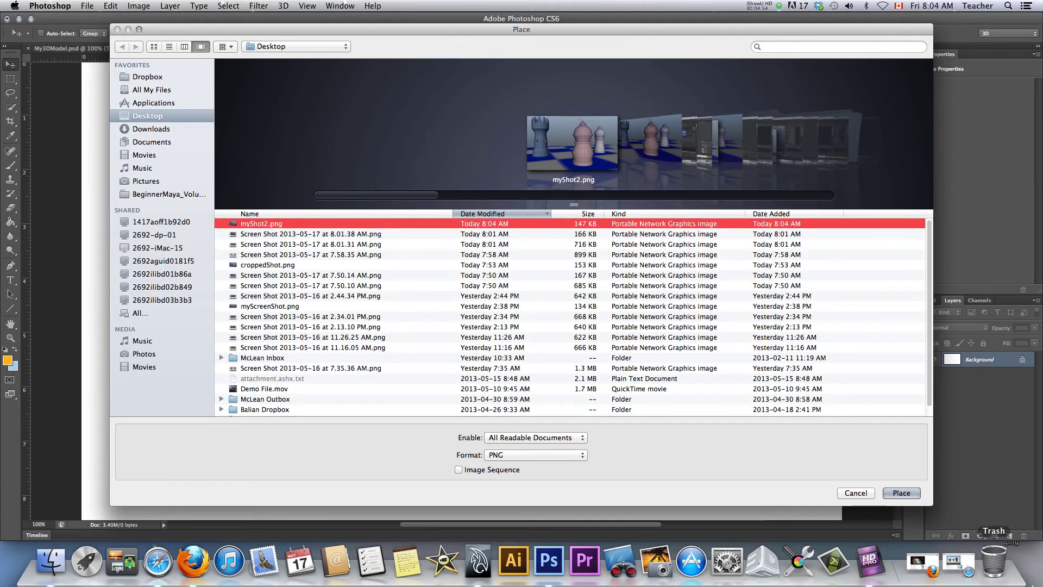
pyautogui.click(901, 493)
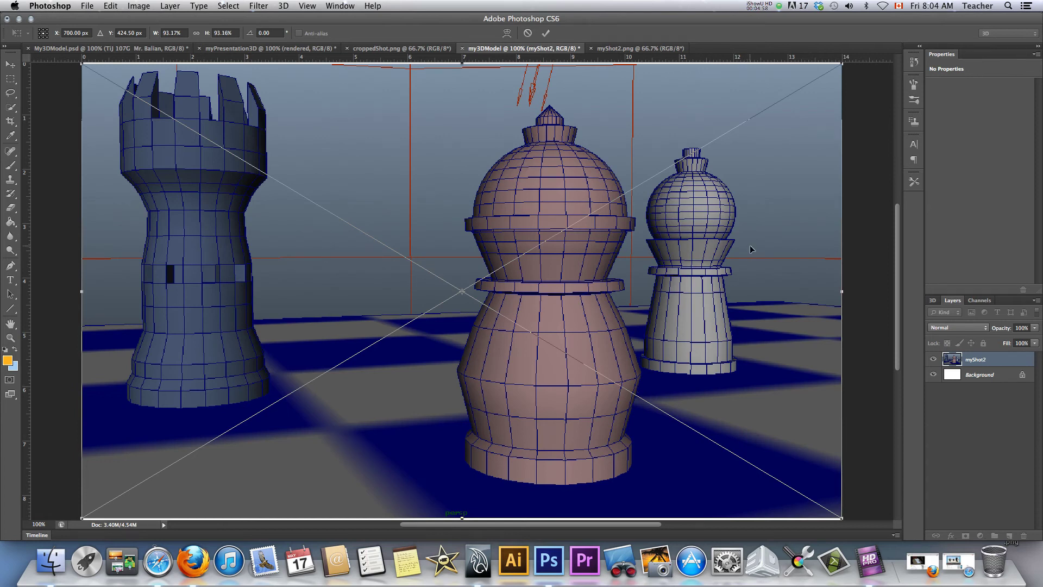
# Scale the wireframe shot to about 42.66% and commit it near the upper left
pyautogui.moveTo(840, 66); pyautogui.dragTo(401, 265)
pyautogui.moveTo(258, 488); pyautogui.dragTo(291, 325)
pyautogui.press('Return')
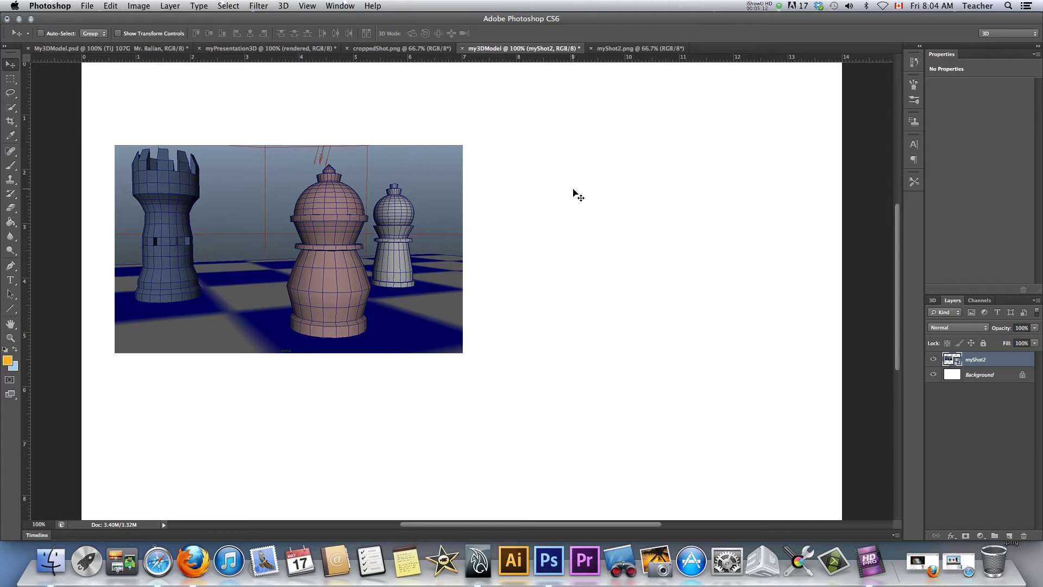
pyautogui.click(84, 10)
# Place myShot_07.tga from the MayaRecordings images folder into the slide
pyautogui.click(96, 183)
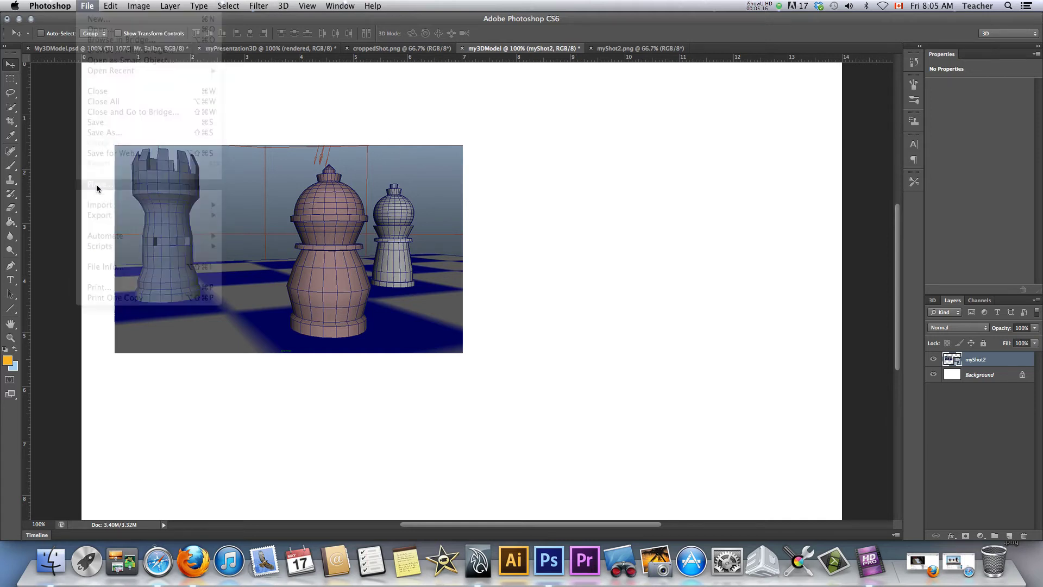
pyautogui.click(142, 141)
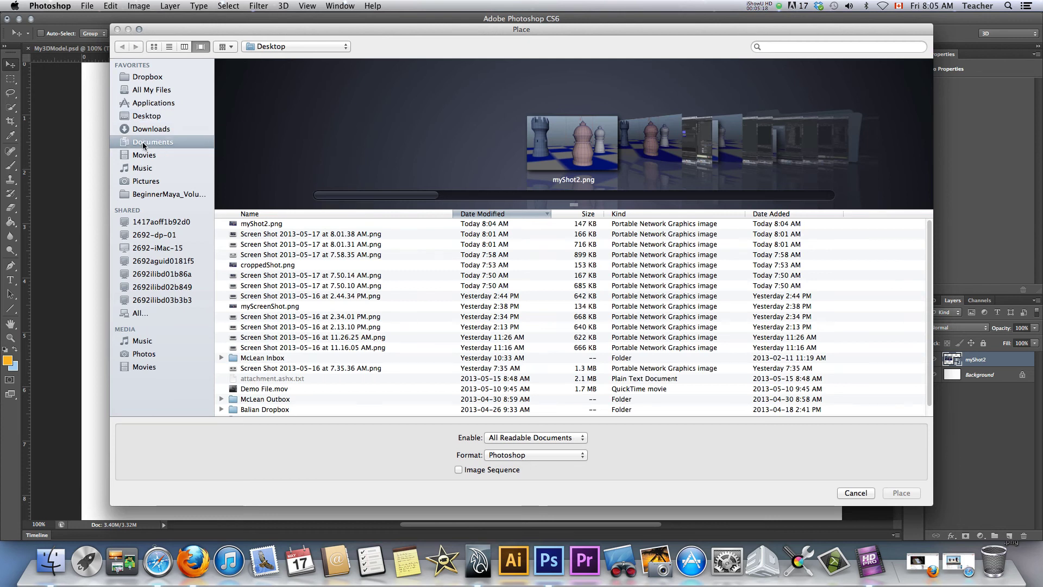
pyautogui.scroll(-4, 250, 363)
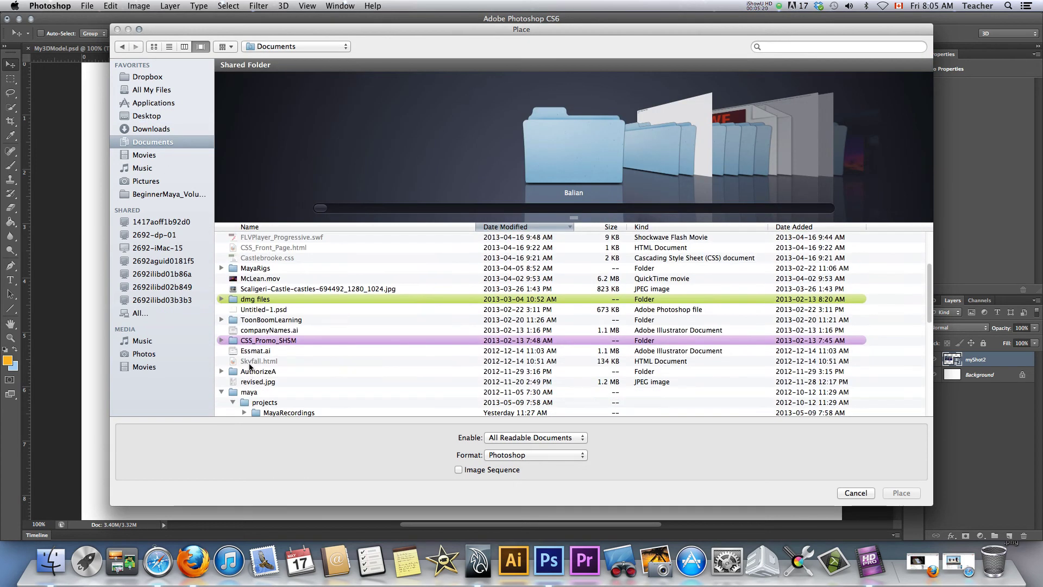
pyautogui.scroll(-4, 250, 363)
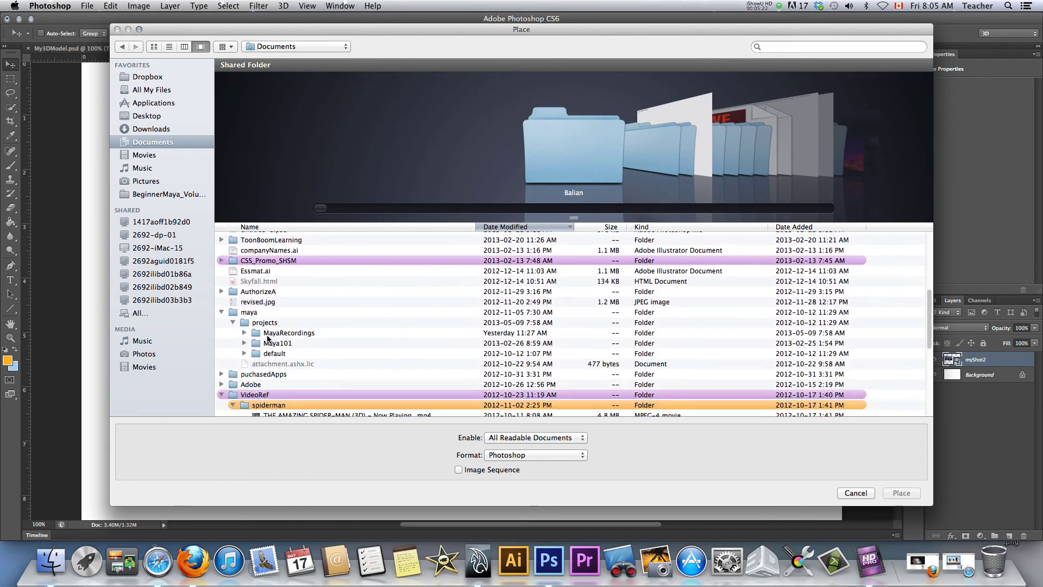
pyautogui.doubleClick(267, 334)
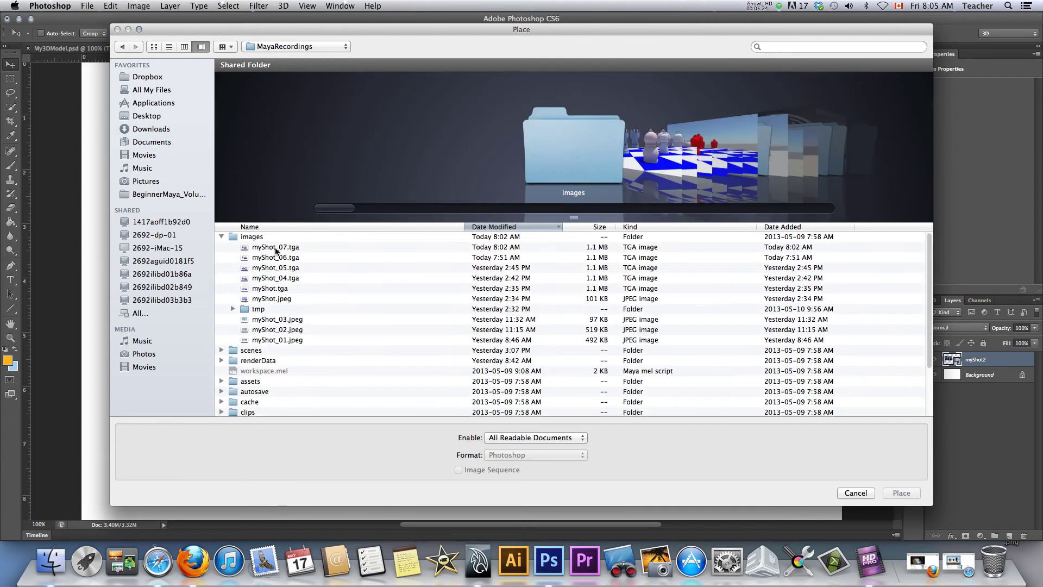
pyautogui.click(276, 248)
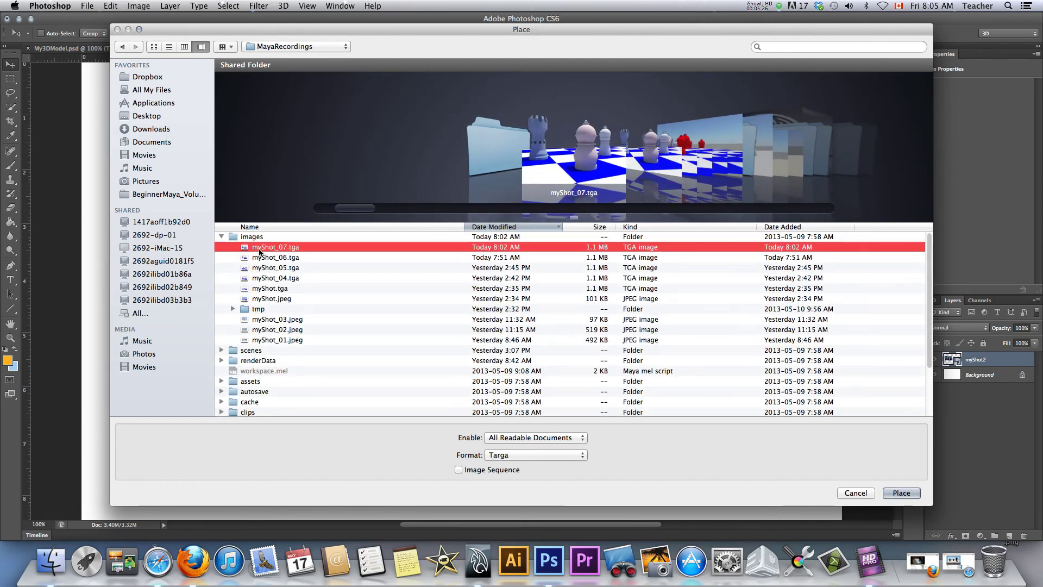
pyautogui.click(902, 494)
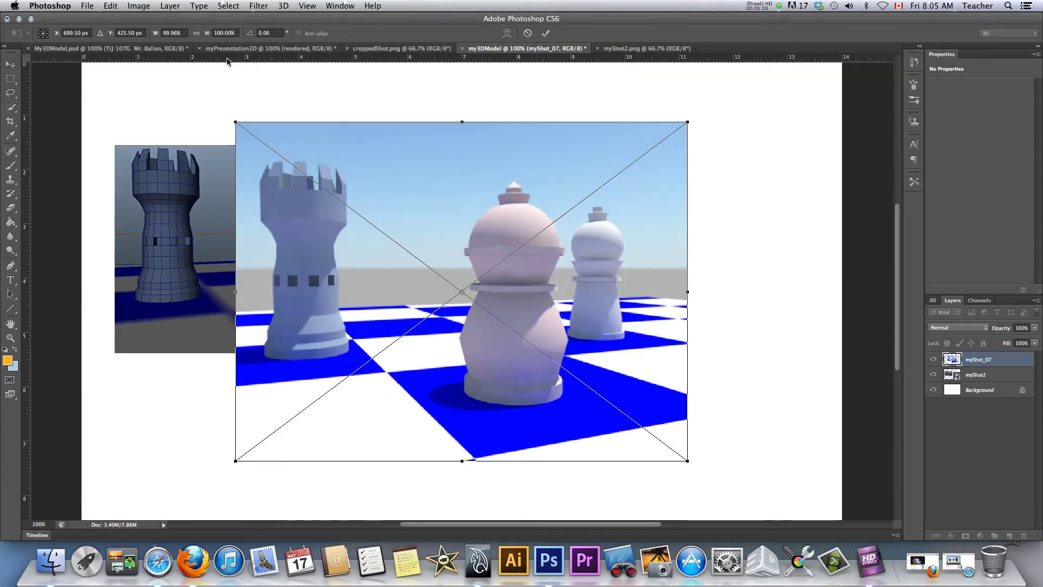
# Scale the render to about 64% and commit it beside the wireframe shot
pyautogui.moveTo(231, 118); pyautogui.dragTo(384, 240)
pyautogui.moveTo(435, 357); pyautogui.dragTo(546, 255)
pyautogui.moveTo(502, 136); pyautogui.dragTo(511, 143)
pyautogui.moveTo(542, 243); pyautogui.dragTo(540, 247)
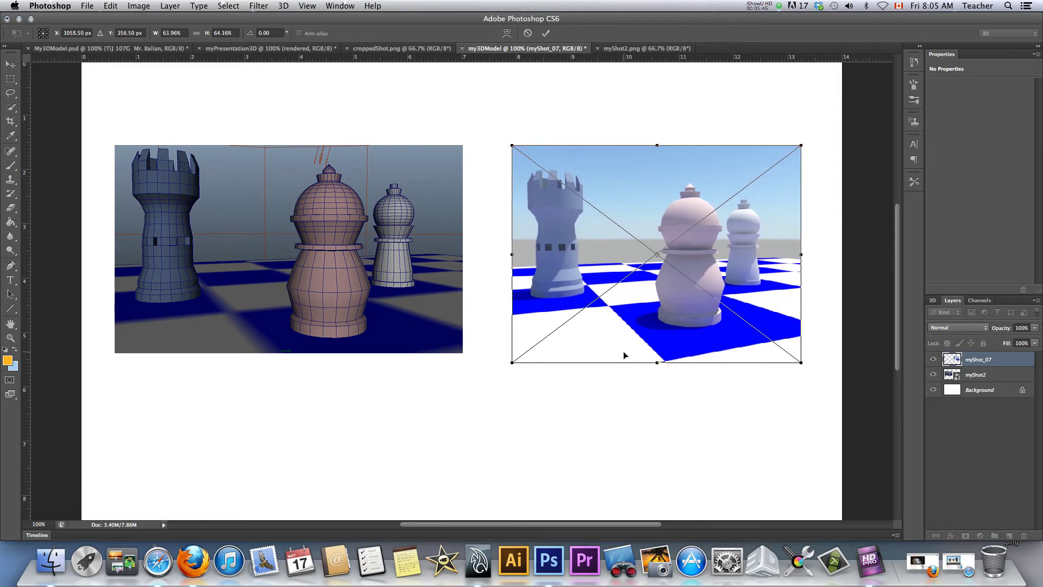
pyautogui.press('Return')
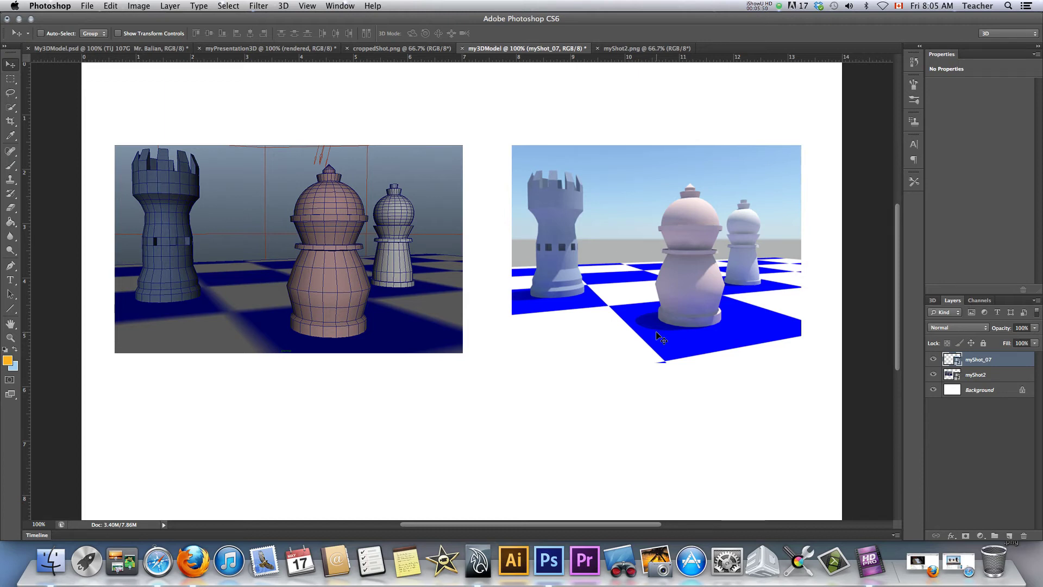
pyautogui.click(10, 79)
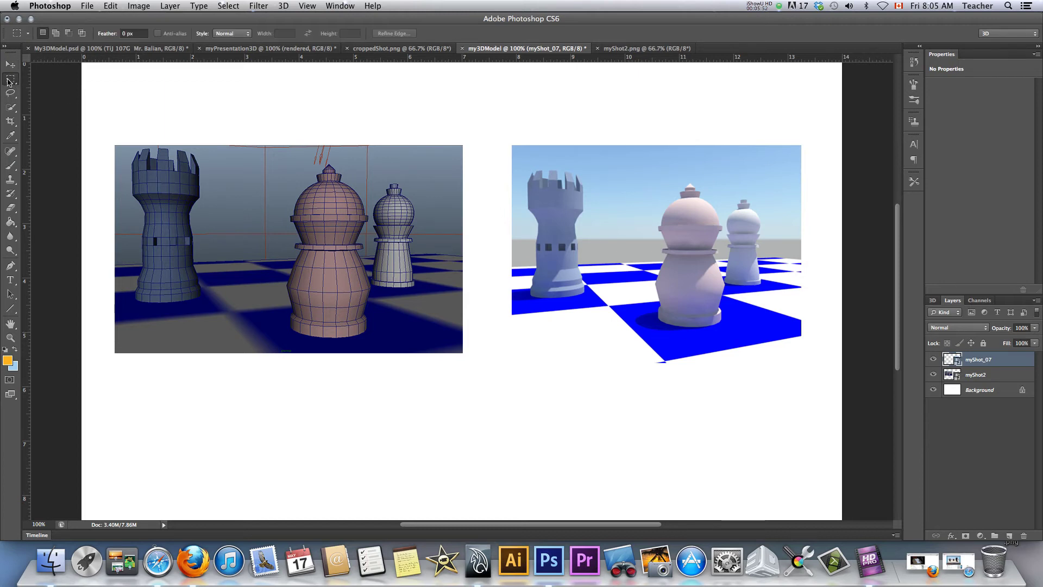
# Add a new empty layer and marquee-select a strip across the bottom of the slide
pyautogui.click(978, 374)
pyautogui.click(976, 360)
pyautogui.click(977, 374)
pyautogui.click(978, 361)
pyautogui.click(1009, 535)
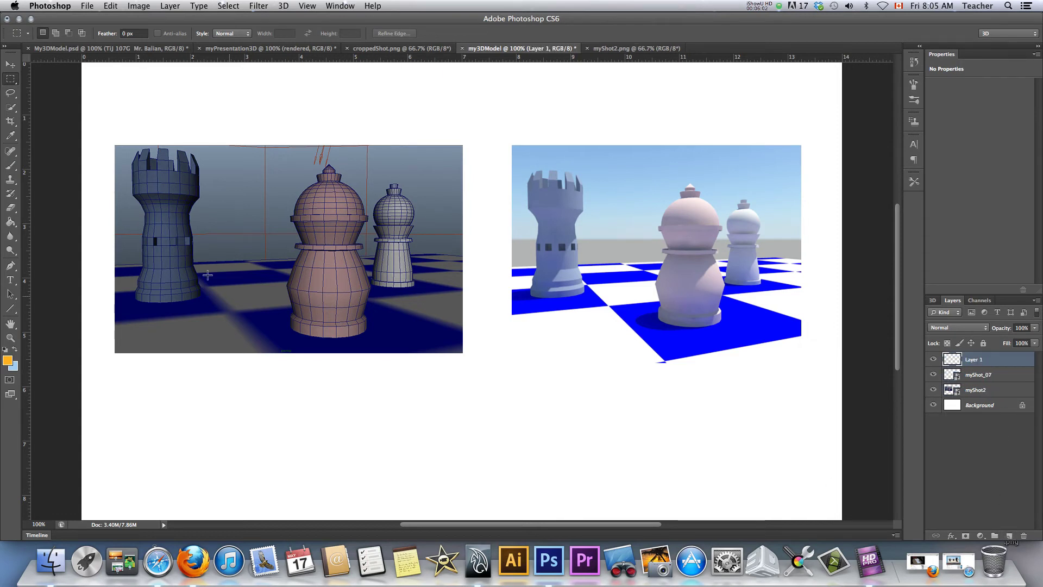
pyautogui.scroll(-2, 146, 467)
pyautogui.moveTo(81, 411); pyautogui.dragTo(768, 359)
pyautogui.moveTo(293, 401); pyautogui.dragTo(350, 423)
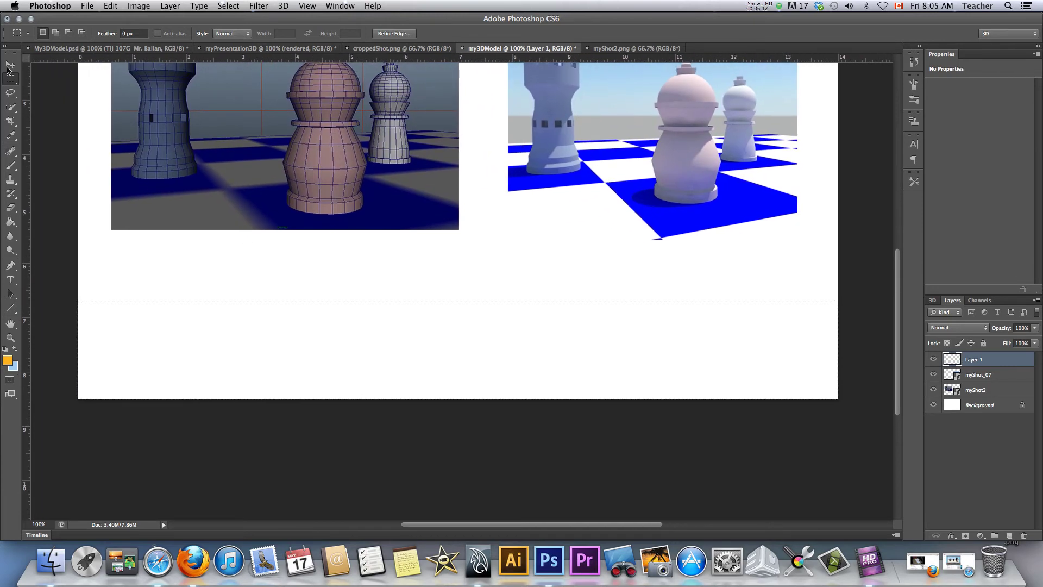
# Fill the bottom strip with light blue using the Paint Bucket, then deselect
pyautogui.click(11, 223)
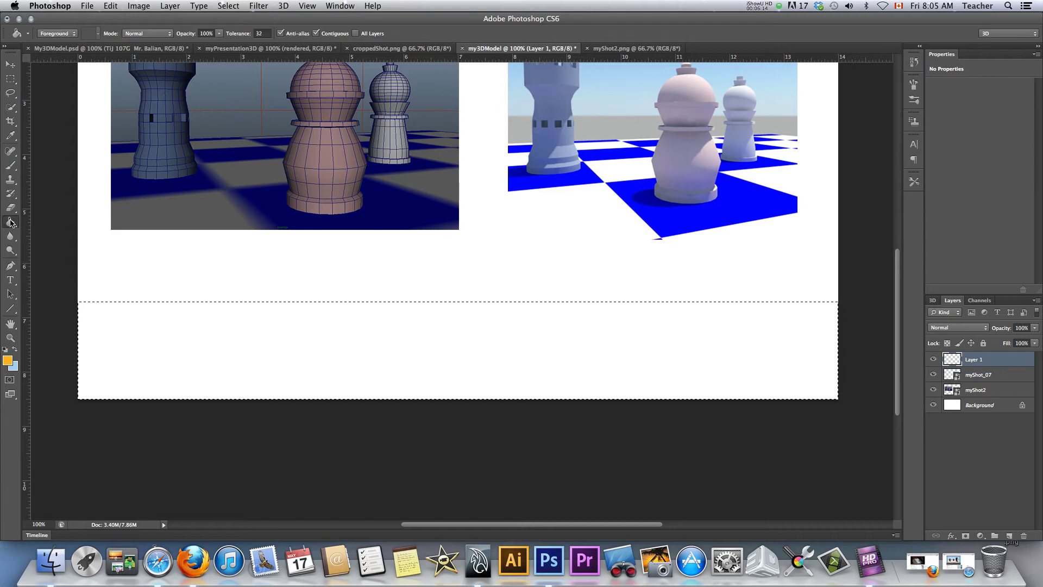
pyautogui.moveTo(10, 222); pyautogui.dragTo(20, 222)
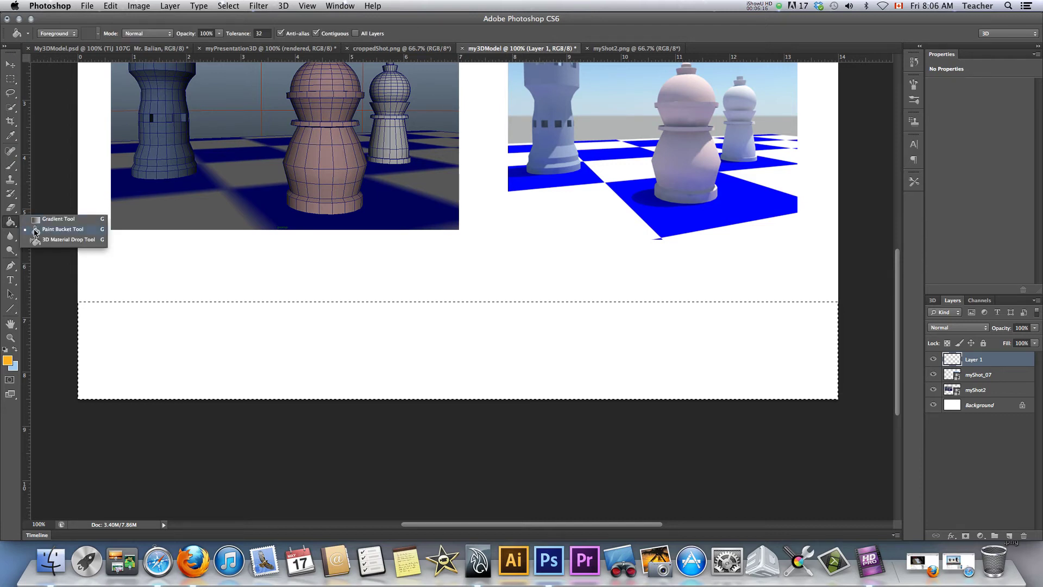
pyautogui.click(35, 230)
pyautogui.click(15, 351)
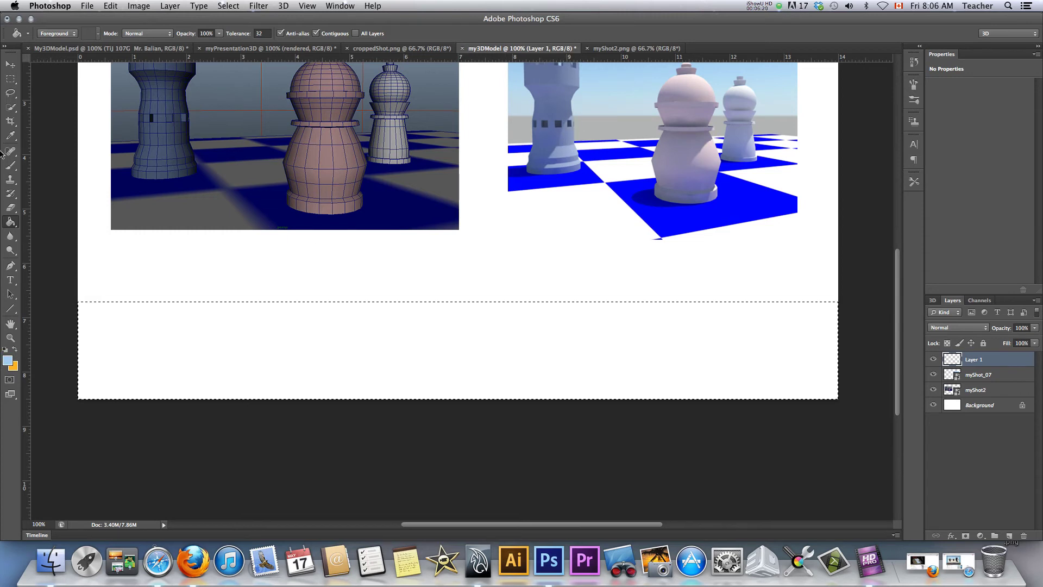
pyautogui.click(10, 136)
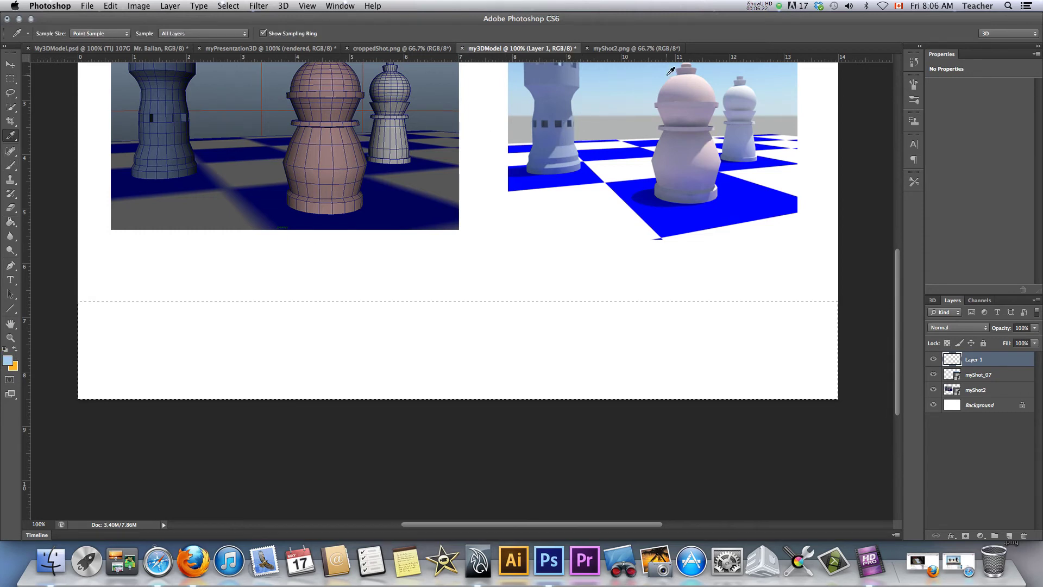
pyautogui.scroll(5, 628, 81)
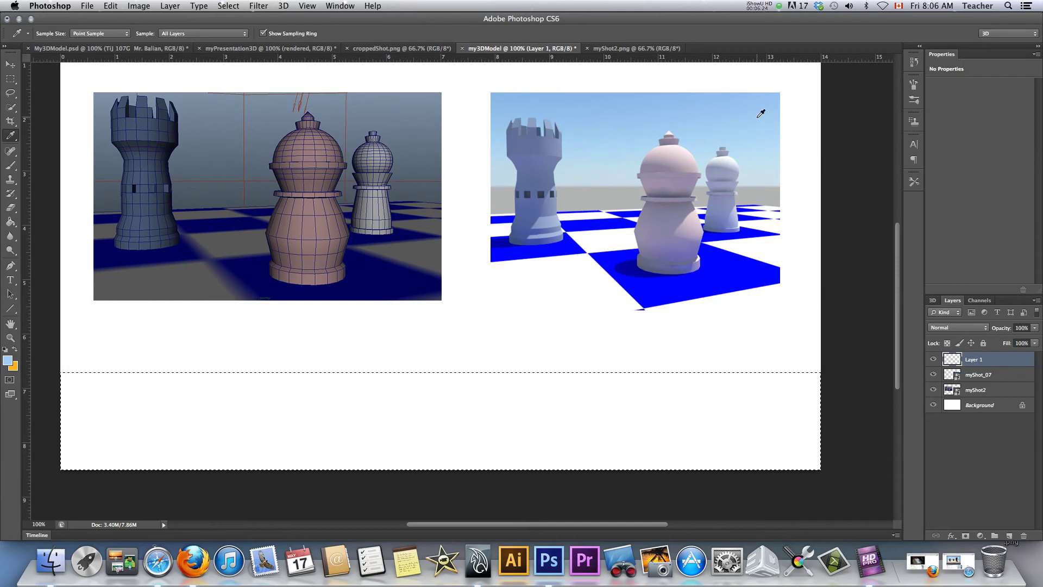
pyautogui.click(10, 220)
pyautogui.click(132, 384)
pyautogui.press('super+d')
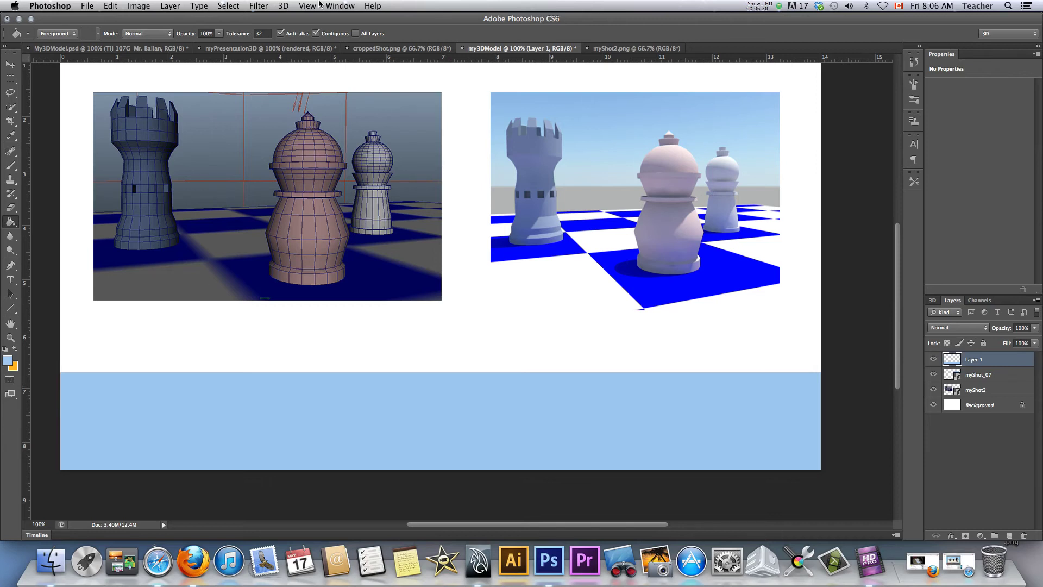
pyautogui.click(9, 66)
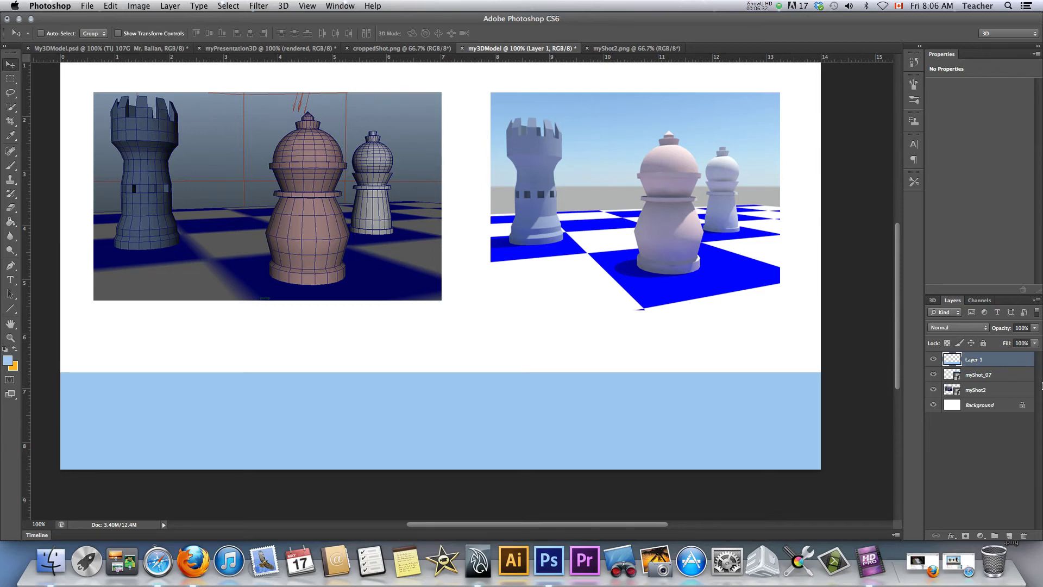
# Type 'my 3D model' in orange below the wireframe image
pyautogui.click(11, 280)
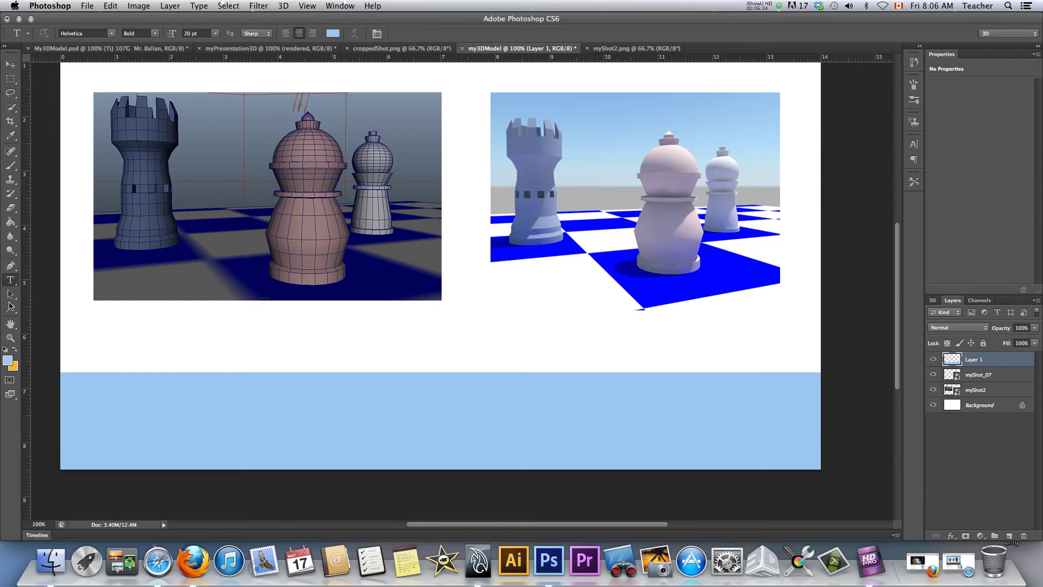
pyautogui.click(15, 350)
pyautogui.click(141, 340)
pyautogui.write('my 3D model')
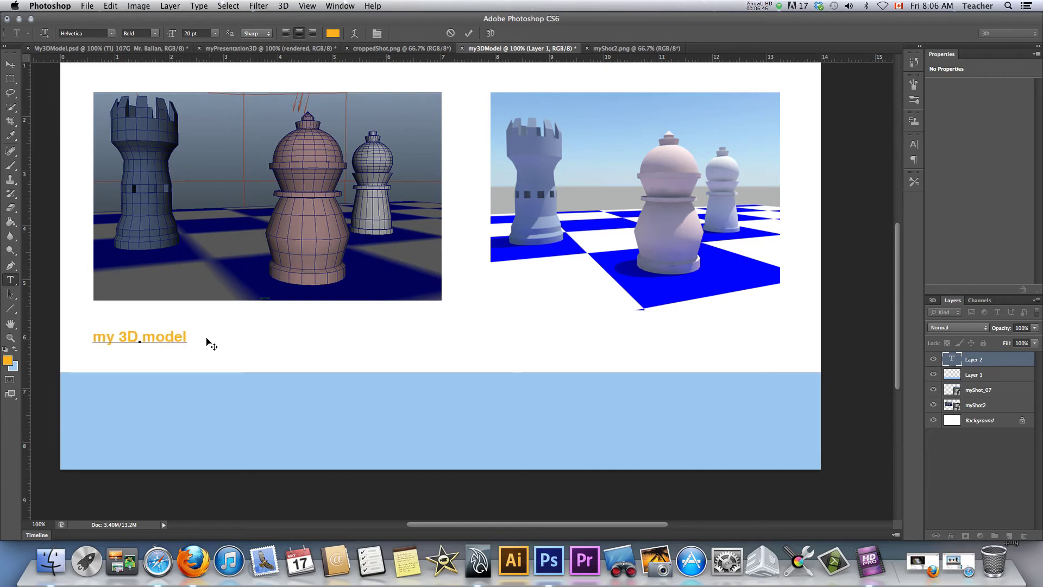
# Enlarge the title to 38 pt and move it just above the banner
pyautogui.moveTo(190, 336); pyautogui.dragTo(20, 341)
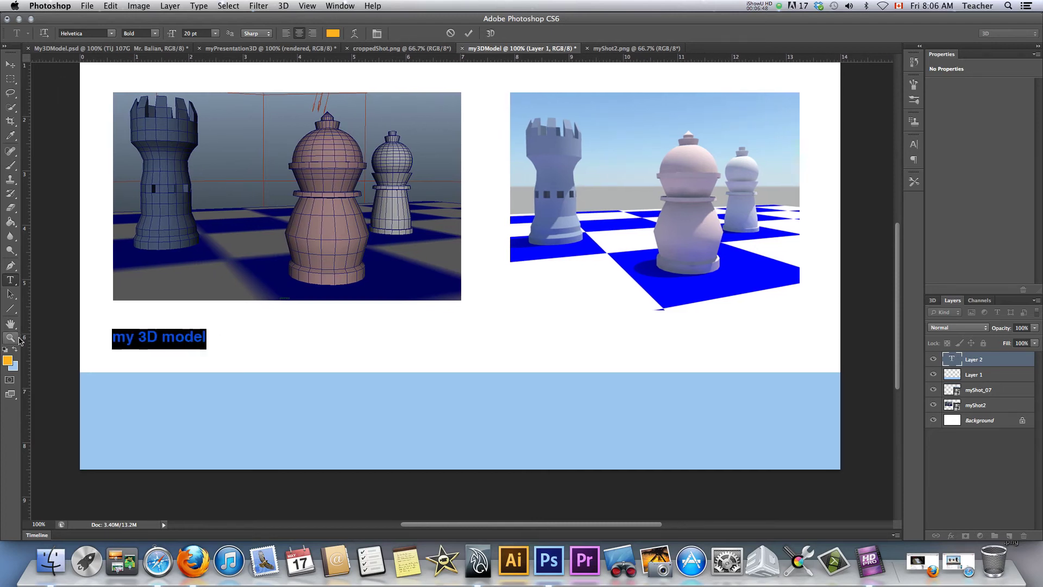
pyautogui.press('super+shift+period')
pyautogui.press('super+shift+period')
pyautogui.press('super+shift+period')
pyautogui.press('super+shift+period')
pyautogui.press('super+shift+period')
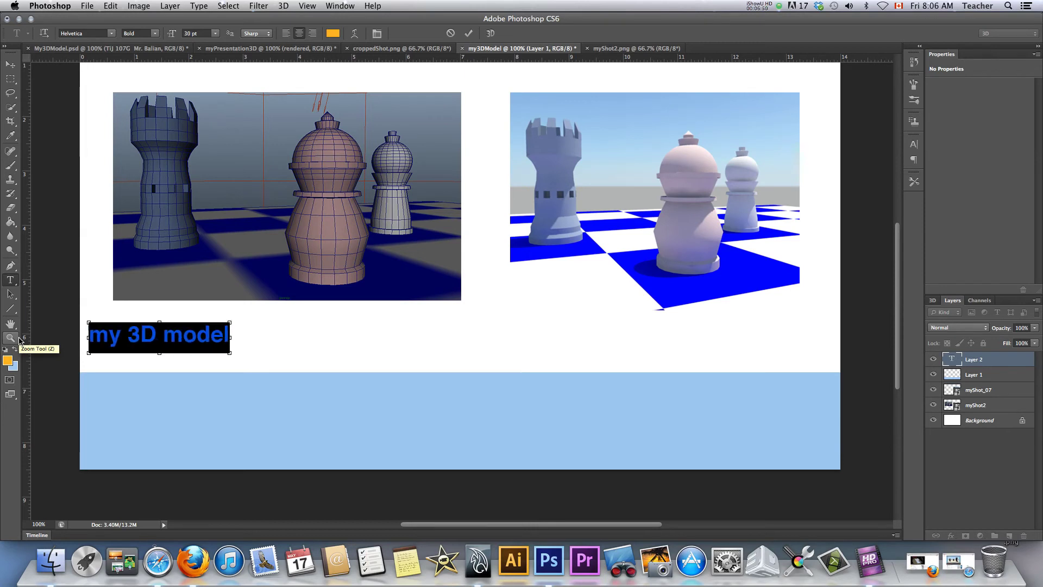
pyautogui.press('super+shift+period')
pyautogui.press('super+shift+period')
pyautogui.press('super+shift+period')
pyautogui.press('super+shift+period')
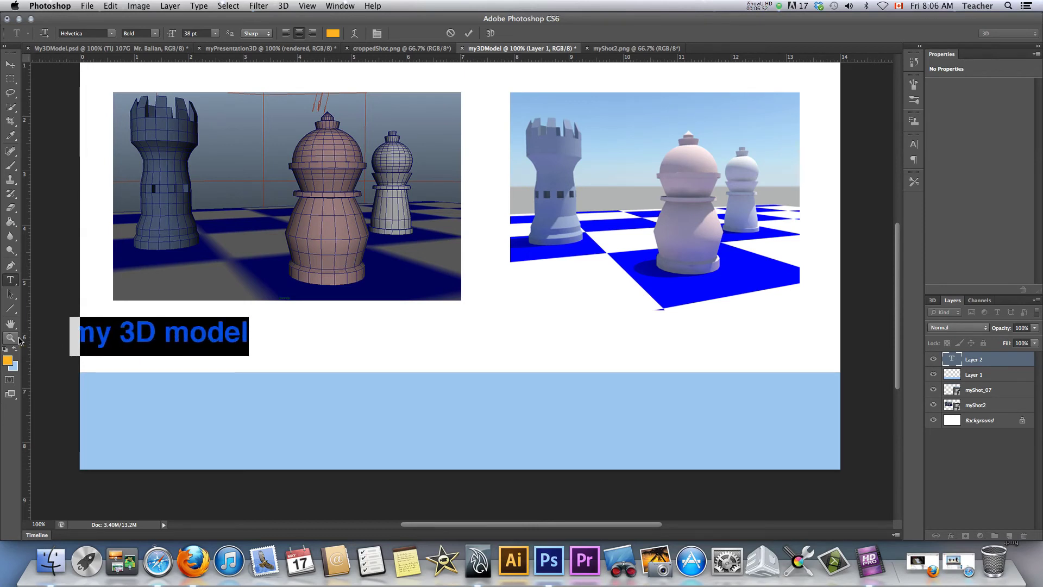
pyautogui.click(9, 60)
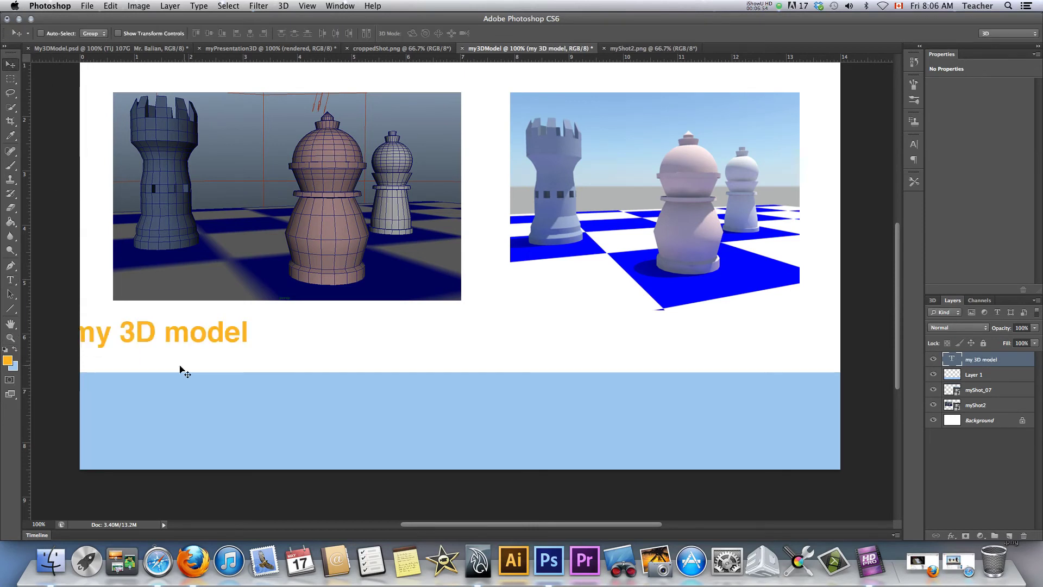
pyautogui.moveTo(195, 334); pyautogui.dragTo(255, 348)
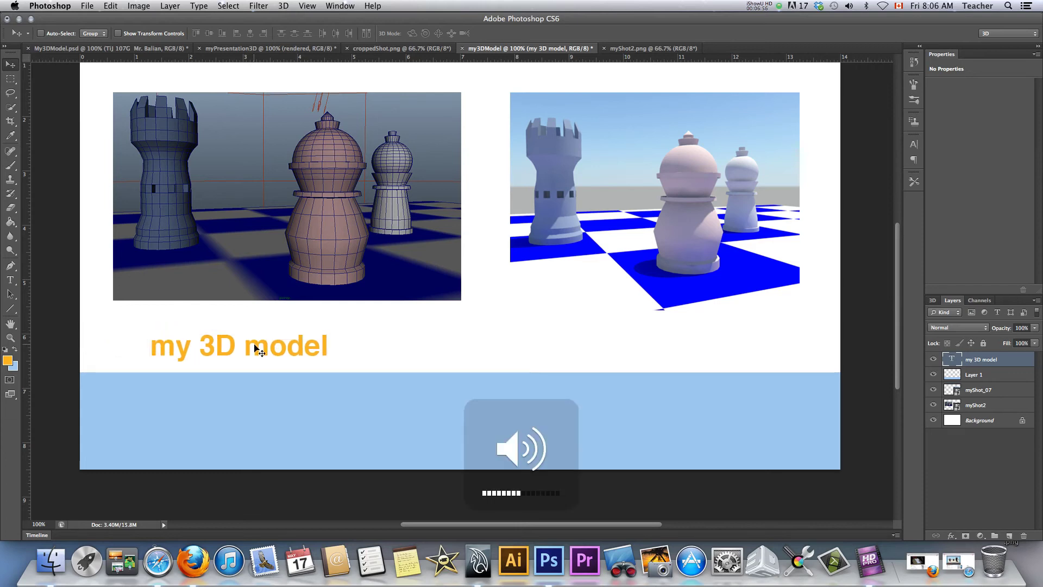
pyautogui.press('XF86AudioMute')
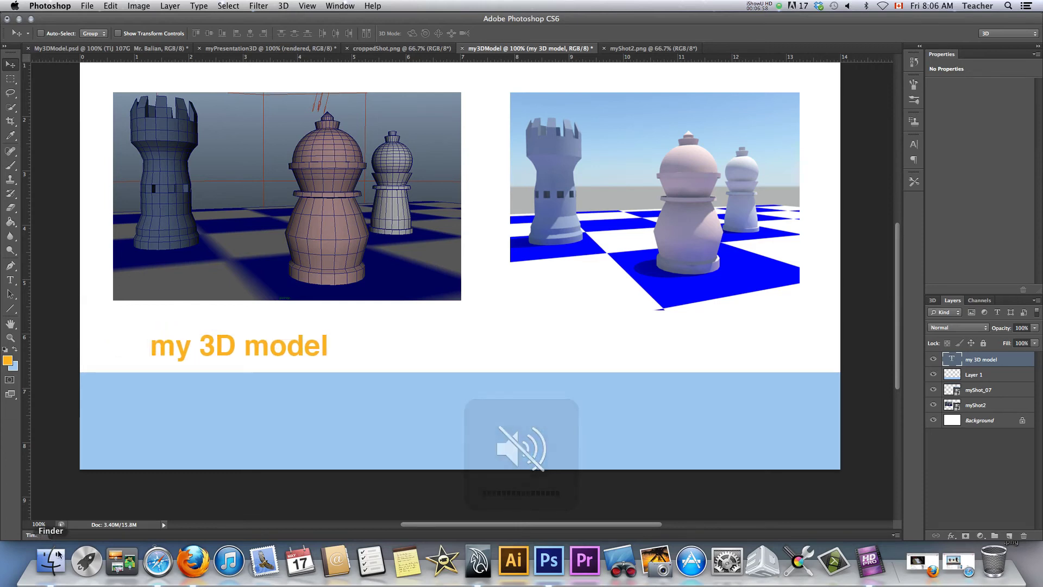
# Quit Firefox from the Dock
pyautogui.rightClick(164, 565)
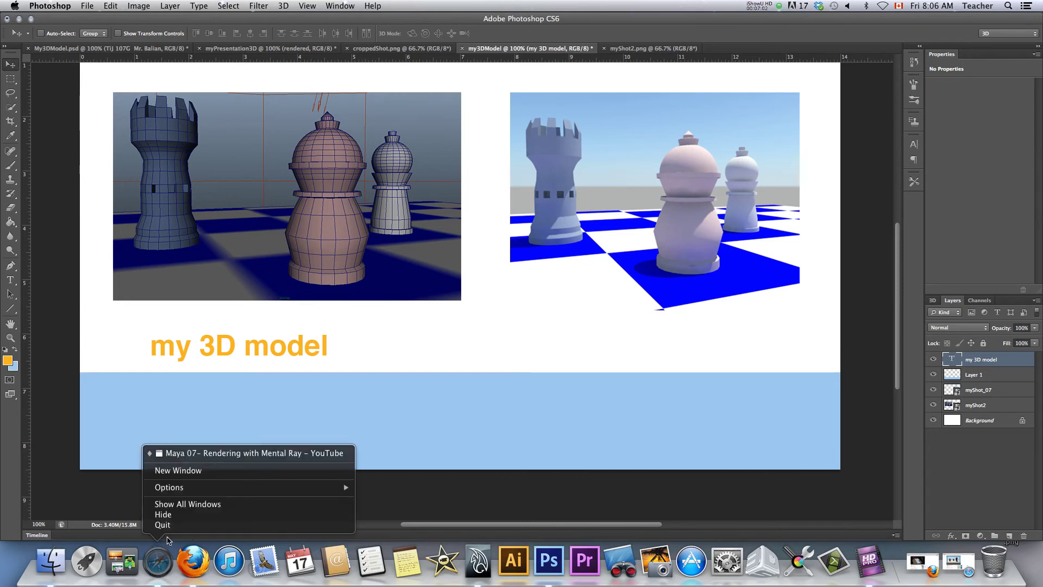
pyautogui.rightClick(209, 548)
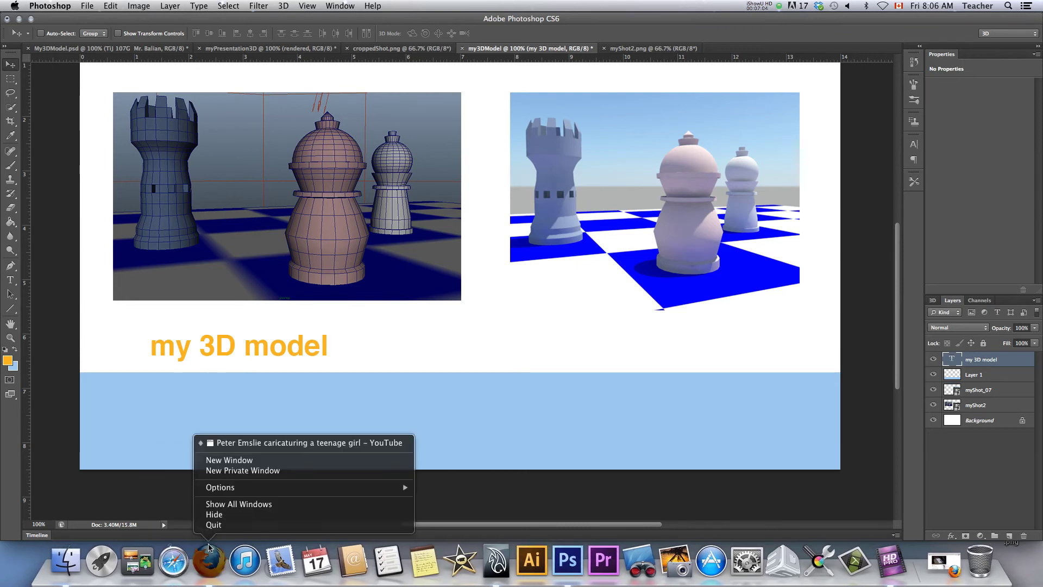
pyautogui.click(212, 525)
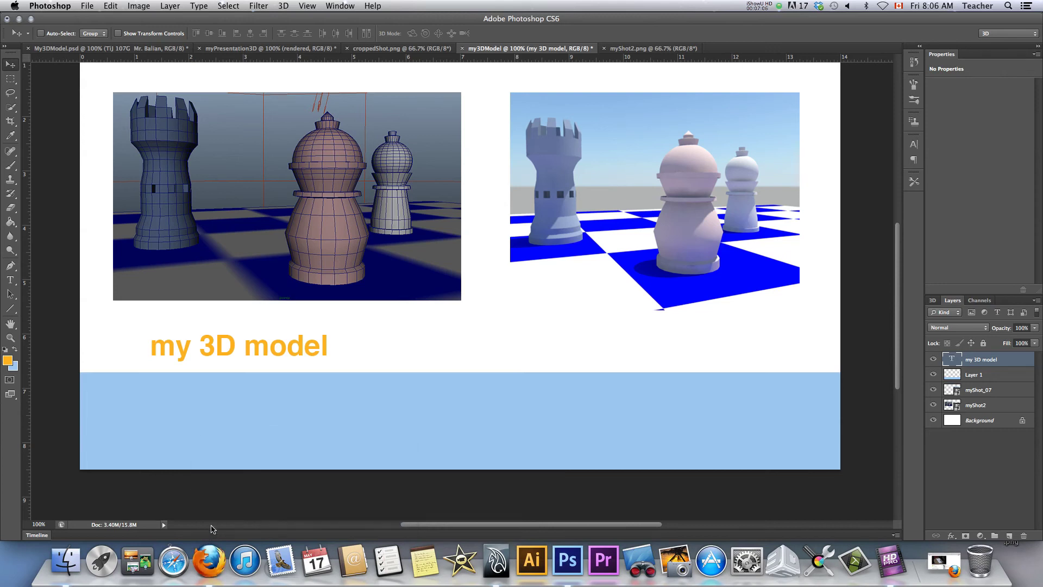
pyautogui.press('XF86AudioRaiseVolume')
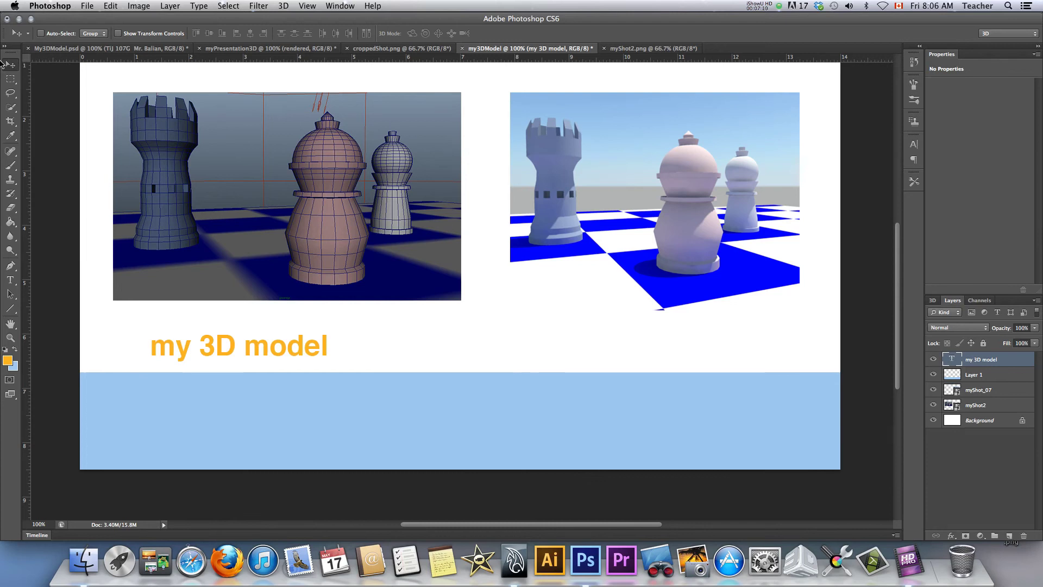
# Enlarge the title to 58 pt and rest it lower right on the banner's top edge
pyautogui.moveTo(227, 349); pyautogui.dragTo(313, 368)
pyautogui.press('t')
pyautogui.moveTo(240, 362); pyautogui.dragTo(435, 375)
pyautogui.press('super+shift+period')
pyautogui.press('super+shift+period')
pyautogui.press('super+shift+period')
pyautogui.press('super+shift+period')
pyautogui.press('super+shift+period')
pyautogui.press('super+shift+period')
pyautogui.press('super+shift+period')
pyautogui.press('super+shift+period')
pyautogui.press('super+shift+period')
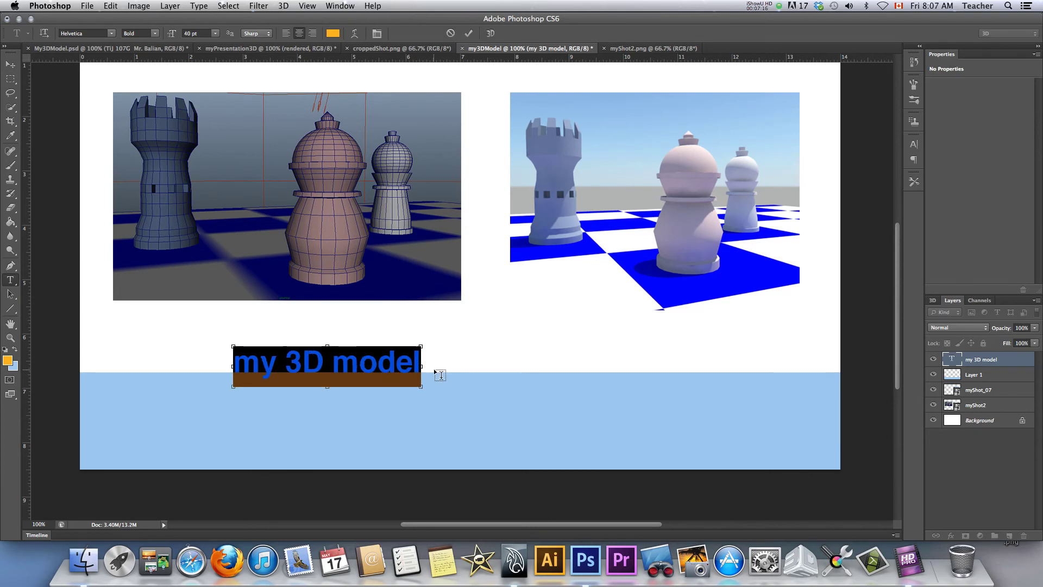
pyautogui.press('super+shift+period')
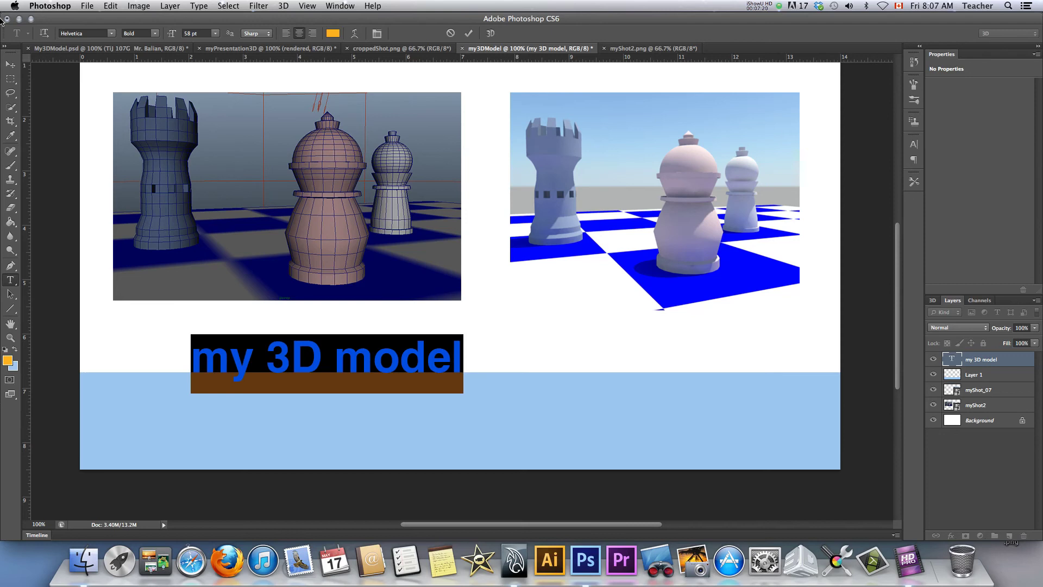
pyautogui.click(10, 64)
pyautogui.moveTo(306, 367); pyautogui.dragTo(309, 369)
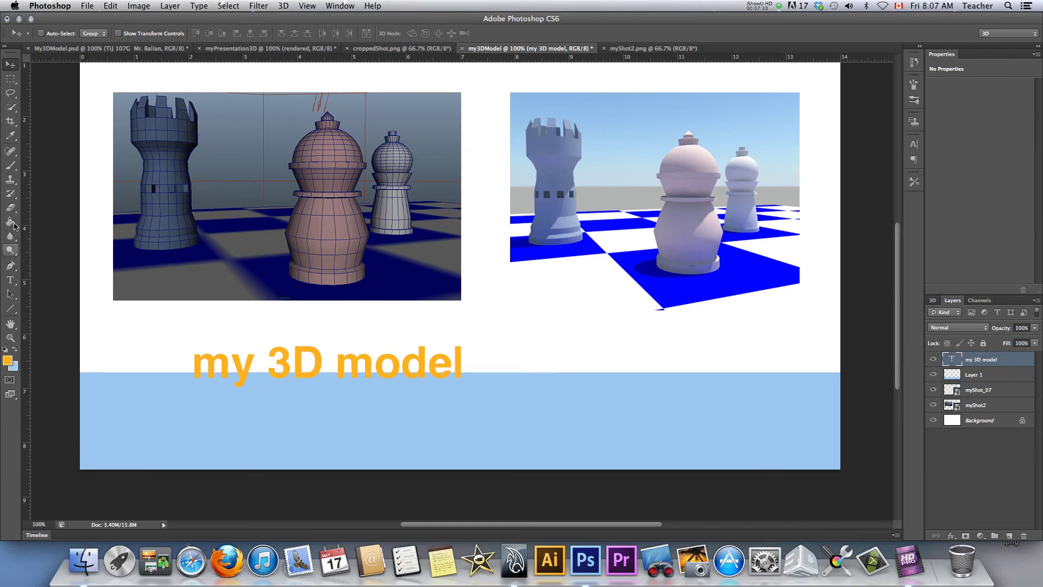
# Select the myShot_07 and myShot2 layers and nudge both images up about 50 px
pyautogui.click(10, 280)
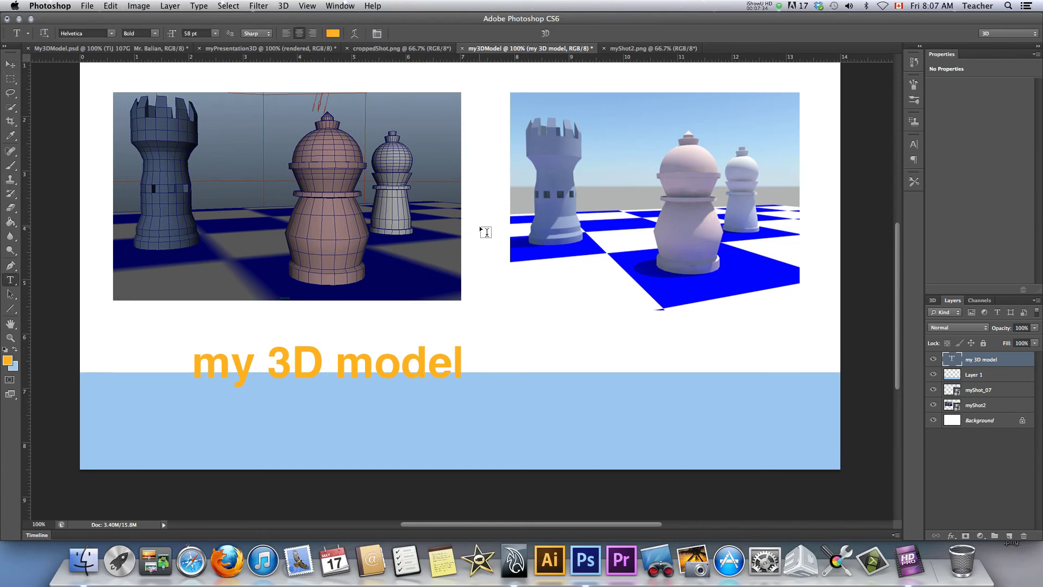
pyautogui.scroll(5, 486, 238)
pyautogui.scroll(-2, 485, 238)
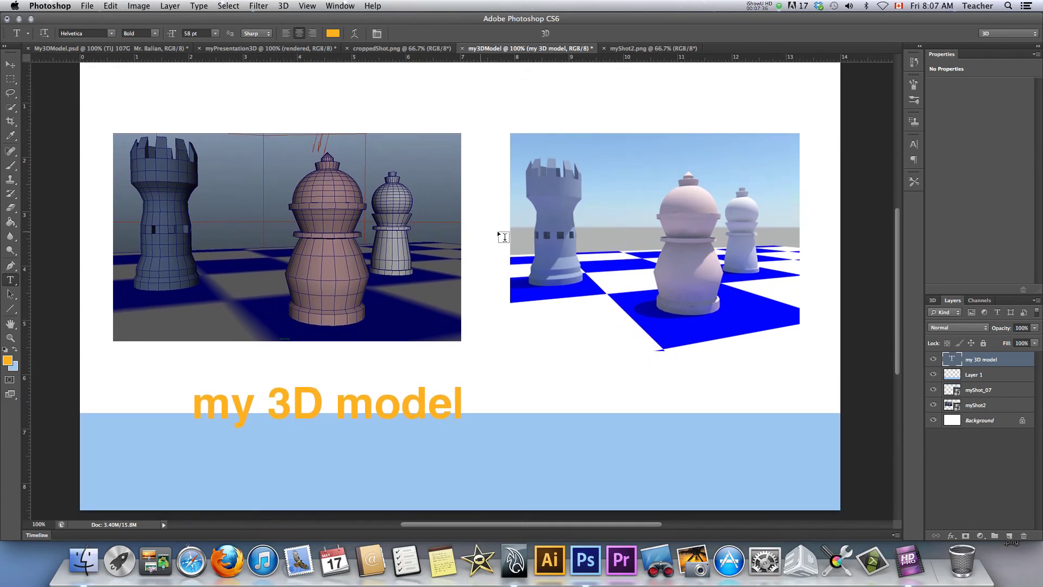
pyautogui.click(985, 392)
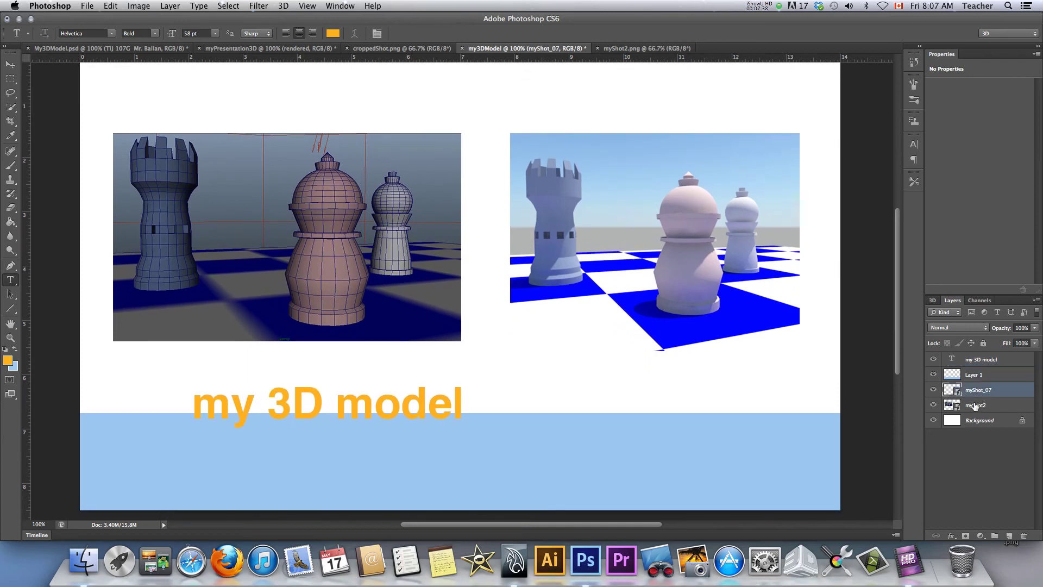
pyautogui.keyDown('shift'); pyautogui.click(985, 405); pyautogui.keyUp('shift')
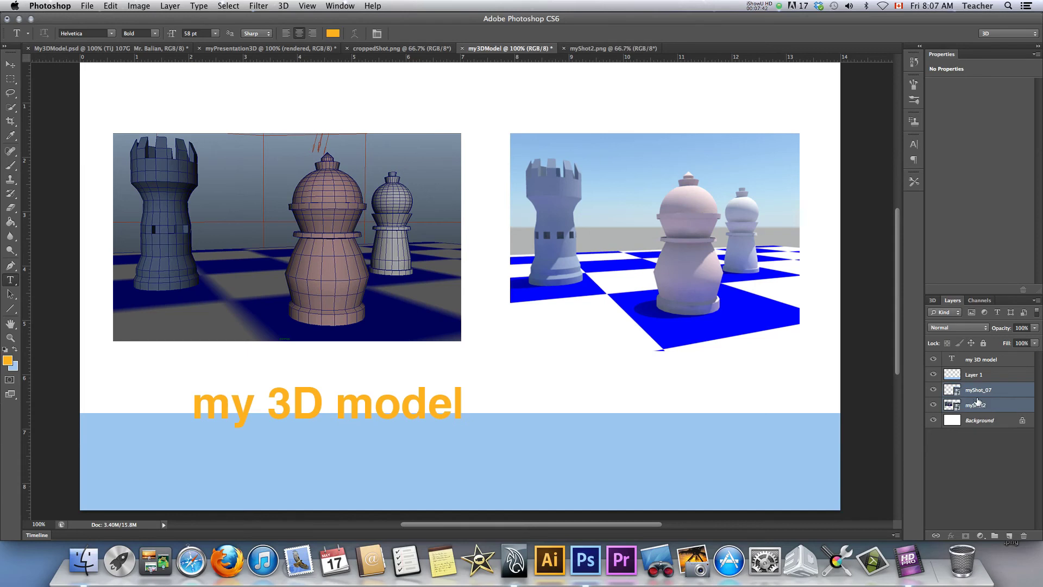
pyautogui.press('v')
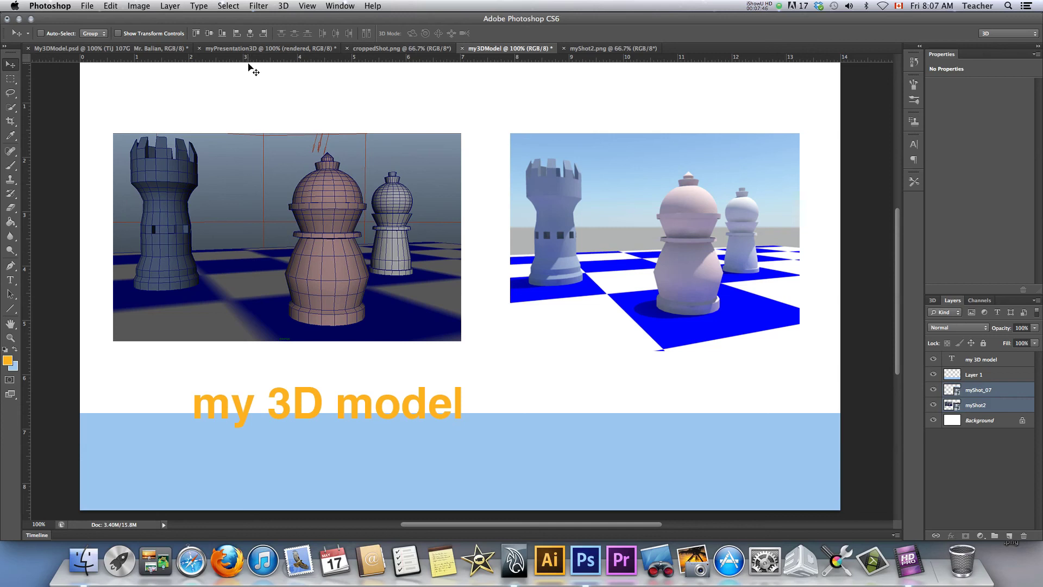
pyautogui.hotkey('shift', 'Up')
pyautogui.hotkey('shift', 'Up')
pyautogui.hotkey('shift', 'Up')
pyautogui.hotkey('shift', 'Up')
pyautogui.hotkey('shift', 'Up')
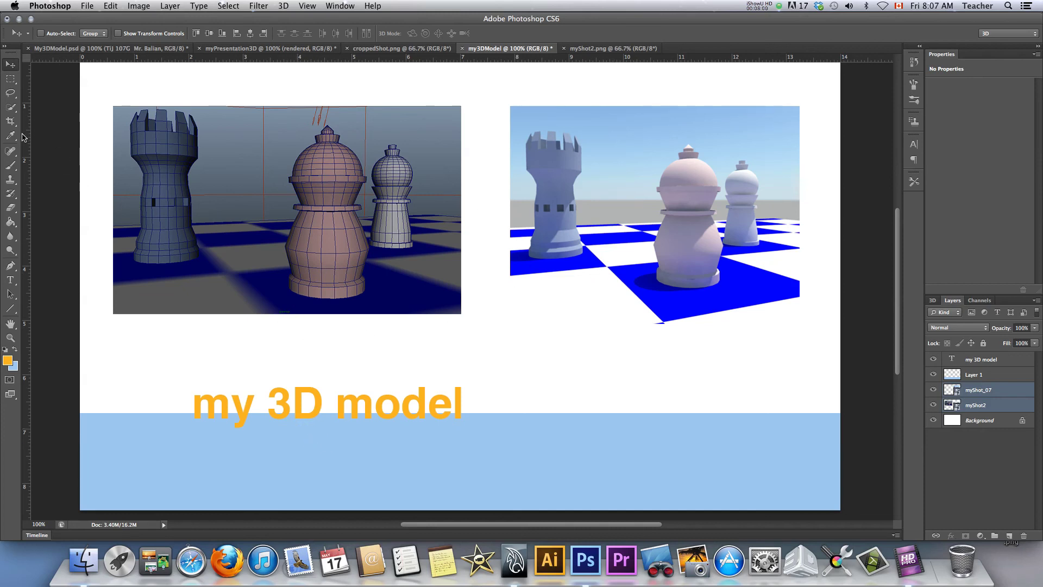
# Type the caption 'wireframe' below the wireframe image
pyautogui.click(10, 280)
pyautogui.click(367, 326)
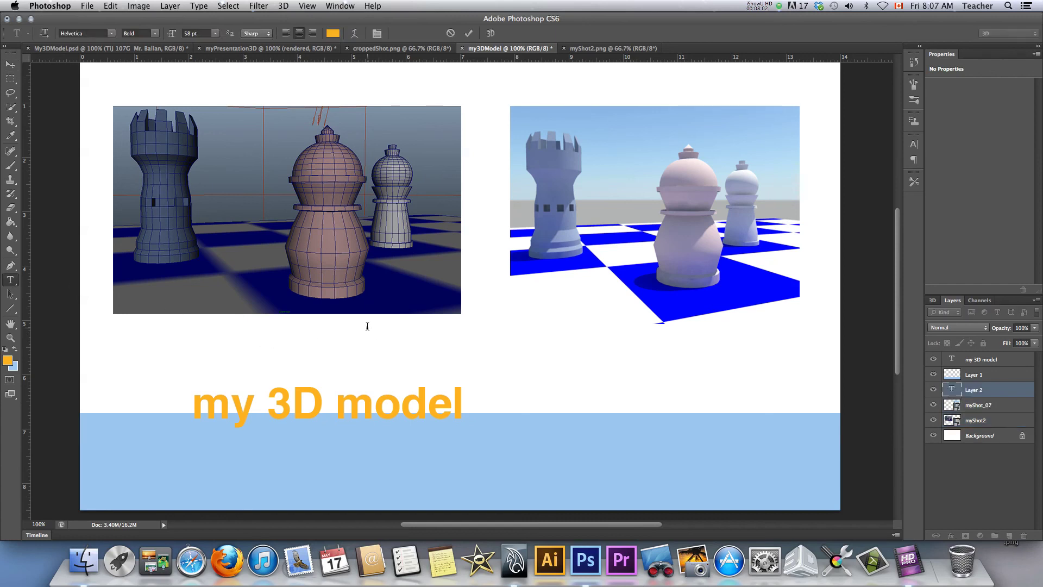
pyautogui.write('wireframe')
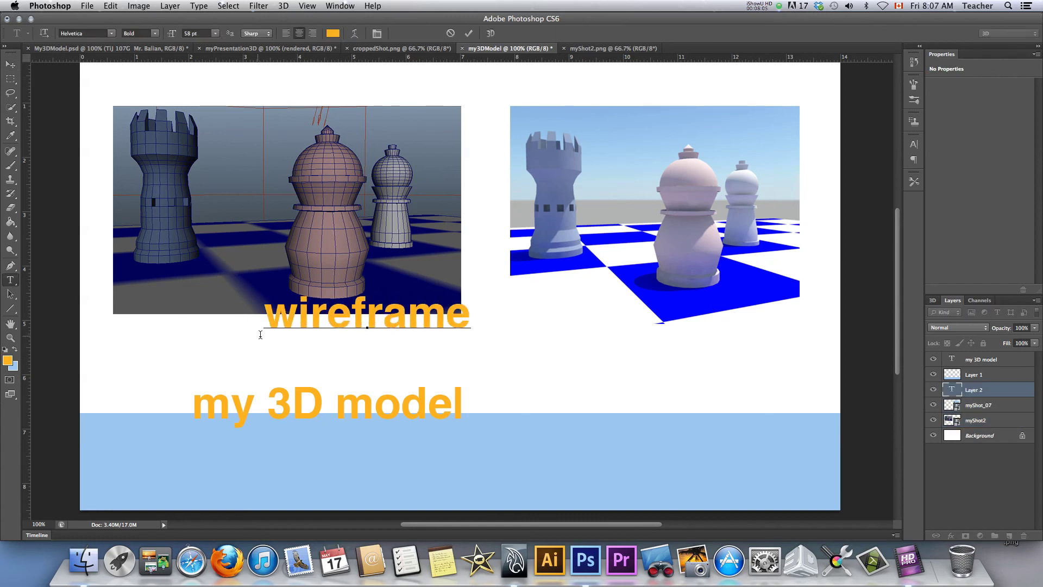
# Shrink the caption to 20 pt and move it under the image's right edge
pyautogui.moveTo(259, 333); pyautogui.dragTo(489, 305)
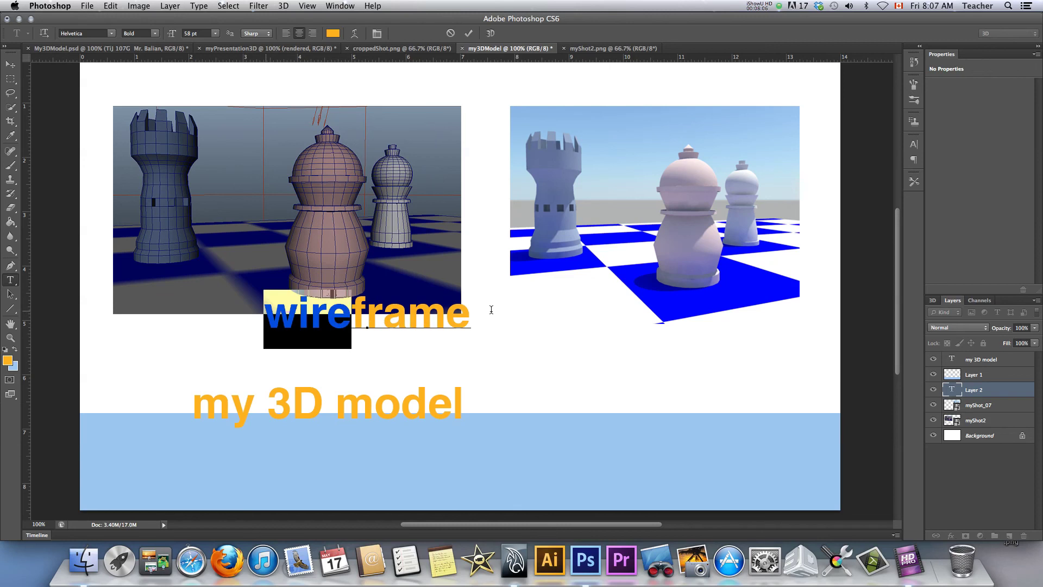
pyautogui.press('super+shift+comma')
pyautogui.press('super+shift+comma')
pyautogui.press('super+shift+comma')
pyautogui.press('super+shift+comma')
pyautogui.press('super+shift+comma')
pyautogui.press('super+shift+comma')
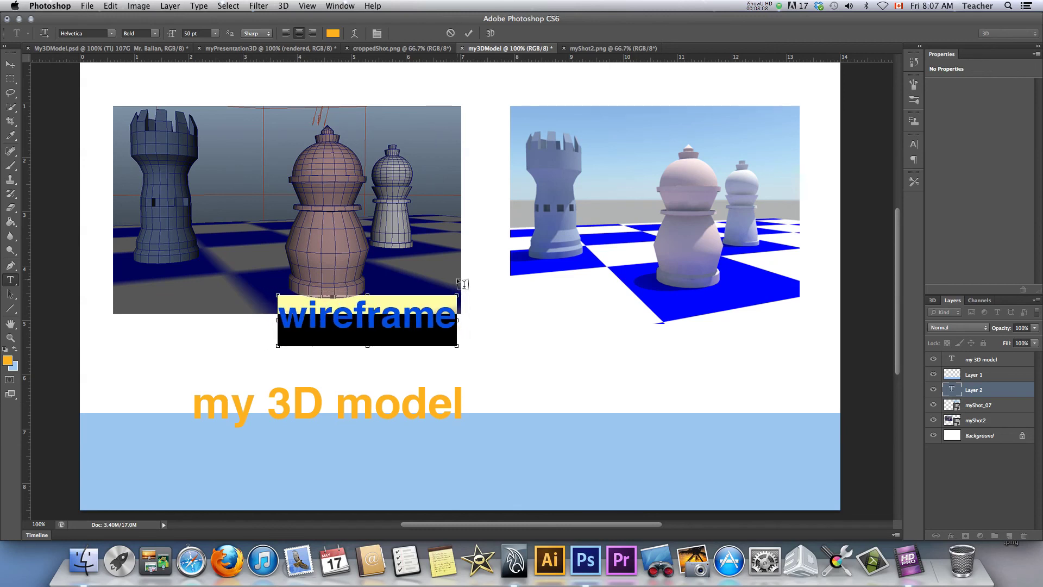
pyautogui.press('super+shift+comma')
pyautogui.press('super+shift+comma')
pyautogui.press('super+shift+comma')
pyautogui.press('super+shift+comma')
pyautogui.press('super+shift+comma')
pyautogui.press('super+shift+comma')
pyautogui.press('super+shift+comma')
pyautogui.press('super+shift+comma')
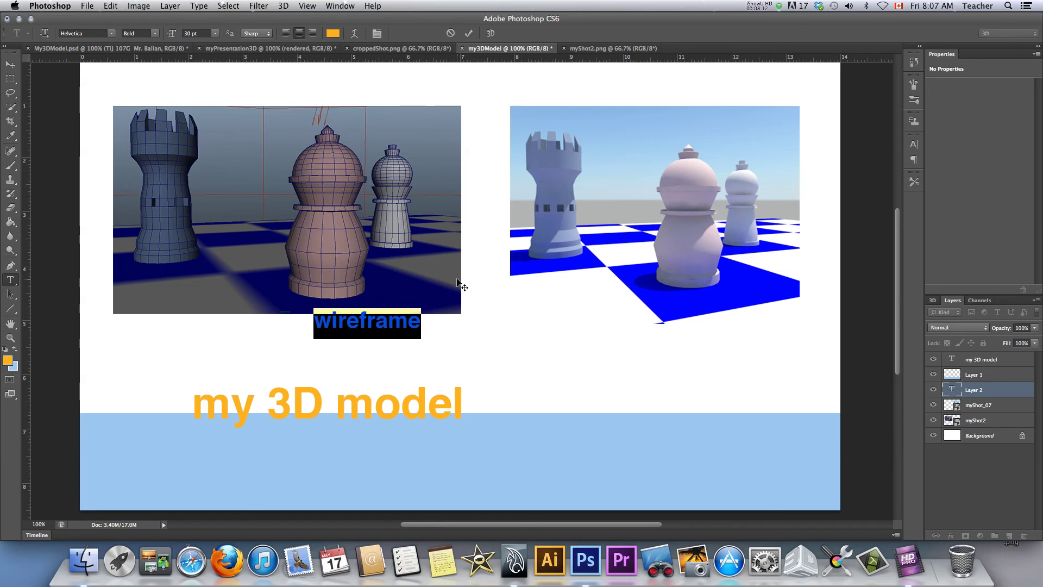
pyautogui.press('super+shift+comma')
pyautogui.press('super+shift+comma')
pyautogui.press('super+shift+comma')
pyautogui.press('super+shift+comma')
pyautogui.press('super+shift+comma')
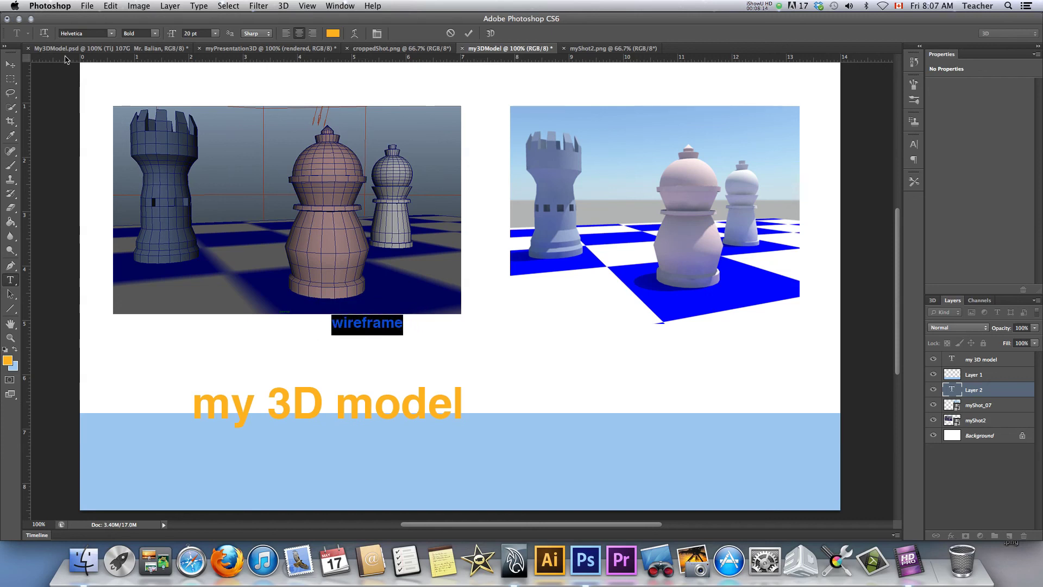
pyautogui.click(10, 65)
pyautogui.moveTo(351, 329); pyautogui.dragTo(773, 346)
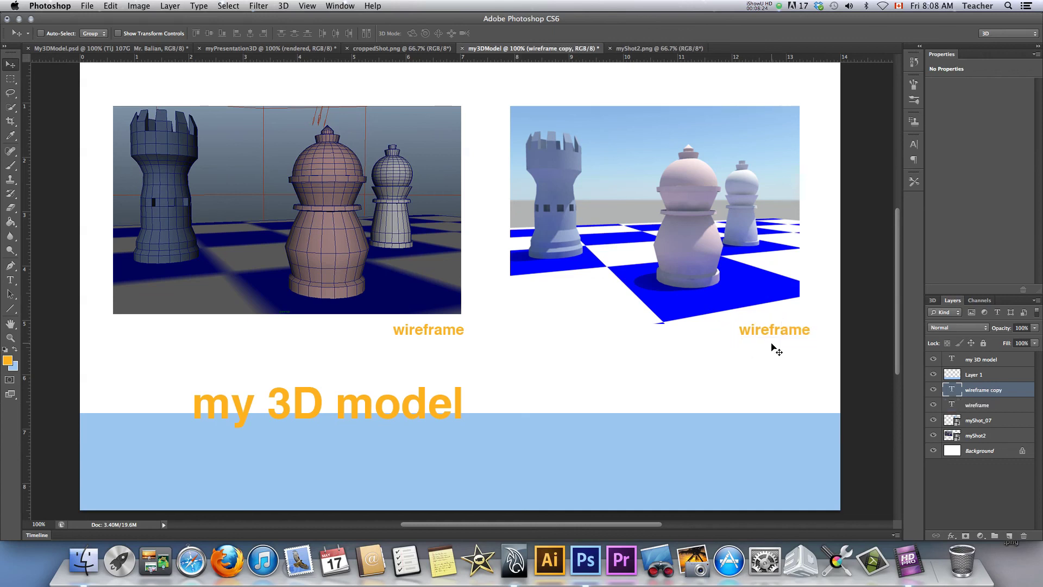
# Retype the copied caption under the render as 'rendered' and commit it
pyautogui.press('t')
pyautogui.moveTo(742, 331); pyautogui.dragTo(829, 333)
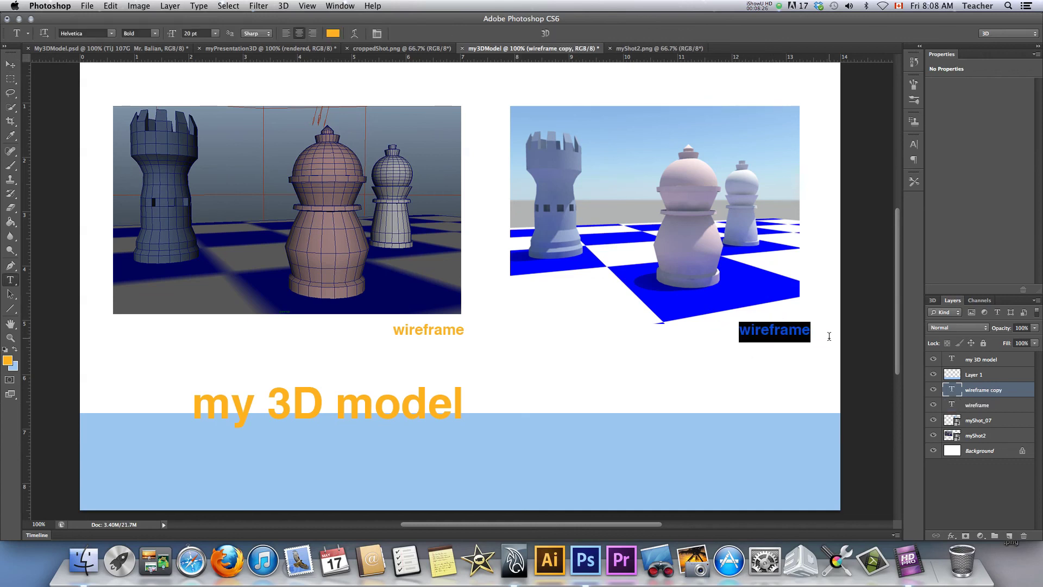
pyautogui.write('reb')
pyautogui.press('BackSpace')
pyautogui.write('ndered')
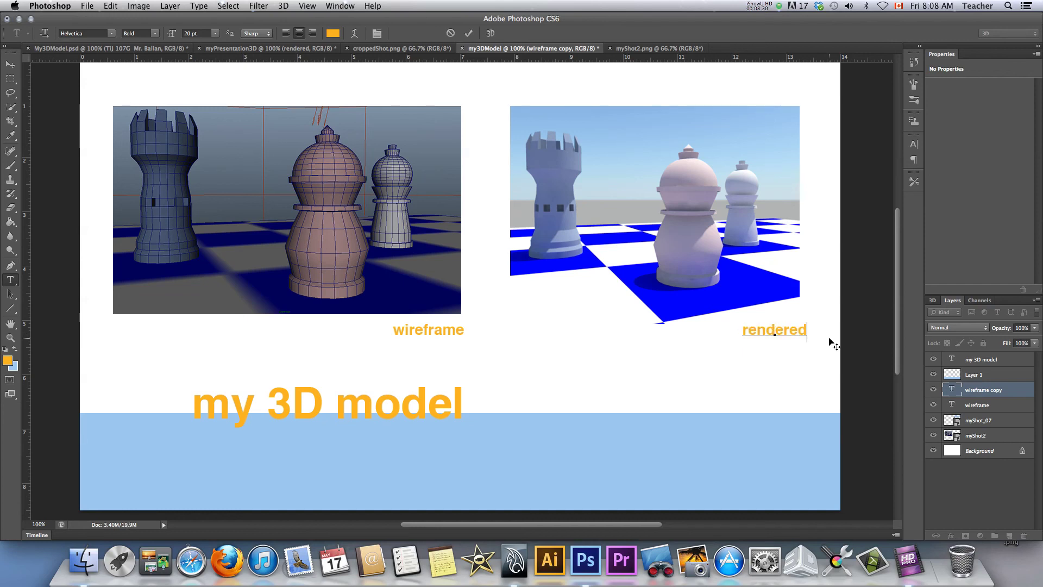
pyautogui.click(9, 64)
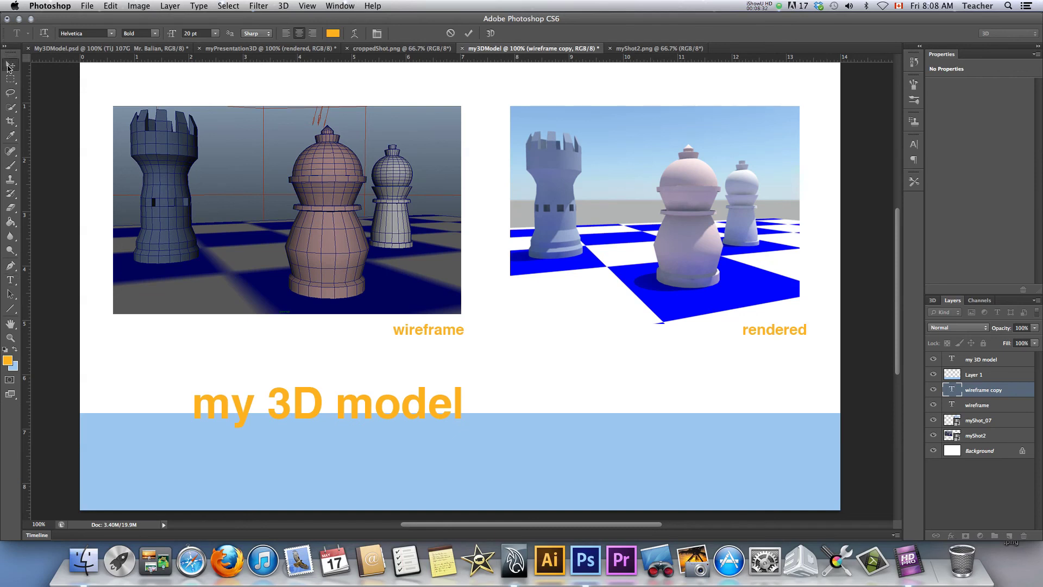
pyautogui.click(234, 49)
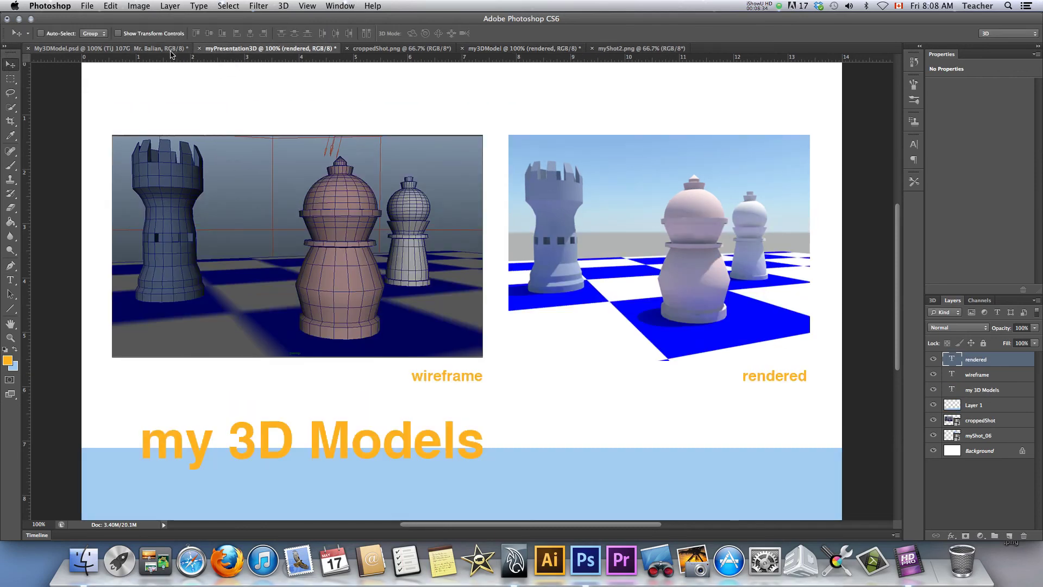
# Switch to the My3DModel.psd document and scroll to view the red bishop example slide
pyautogui.click(161, 49)
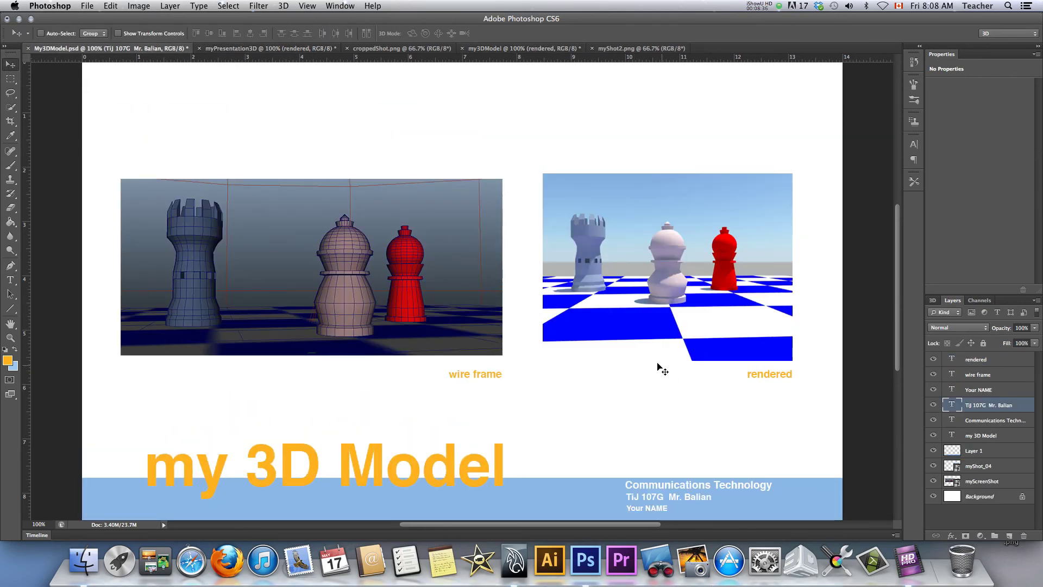
pyautogui.scroll(-3, 657, 367)
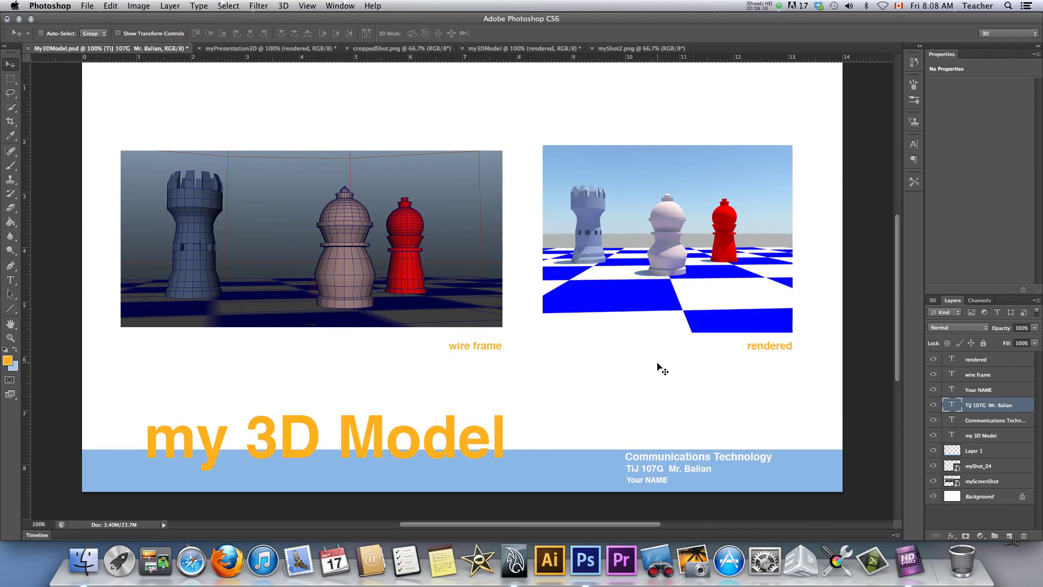